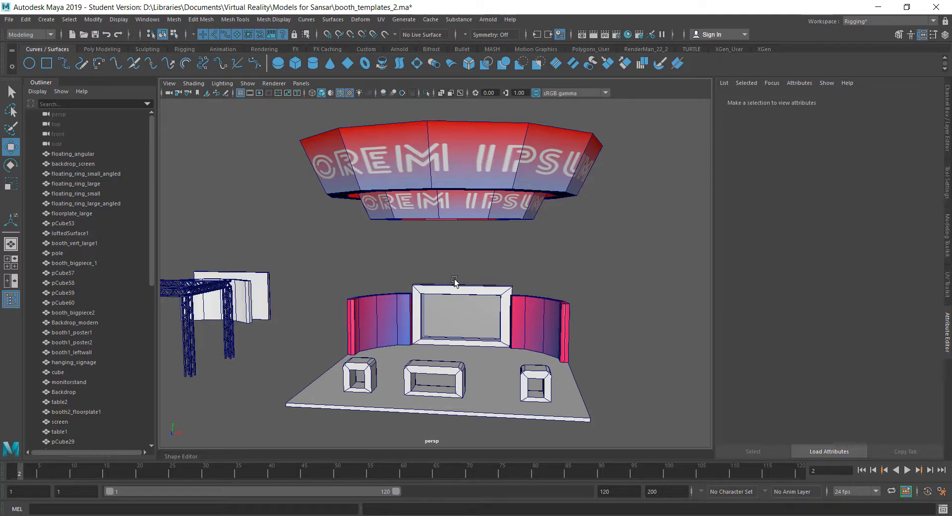
Examine the booth model from several angles, including the framed display screen, the curved side panels and the hanging top sign
scroll(493, 259, "up", 2)
left_click_drag(470, 256, 499, 262, "alt")
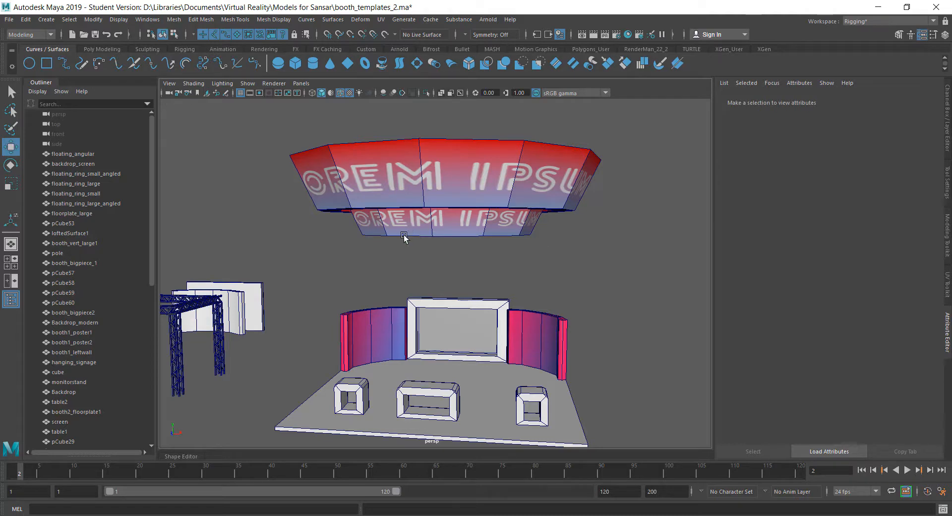
left_click_drag(404, 238, 431, 288, "alt")
scroll(430, 288, "up", 3)
left_click(448, 327)
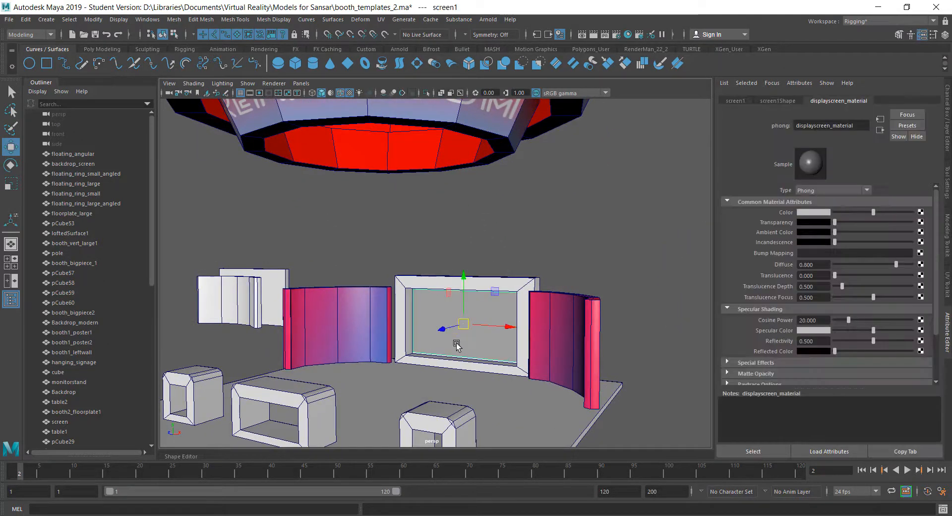
left_click_drag(455, 345, 404, 323, "alt")
scroll(404, 323, "up", 5)
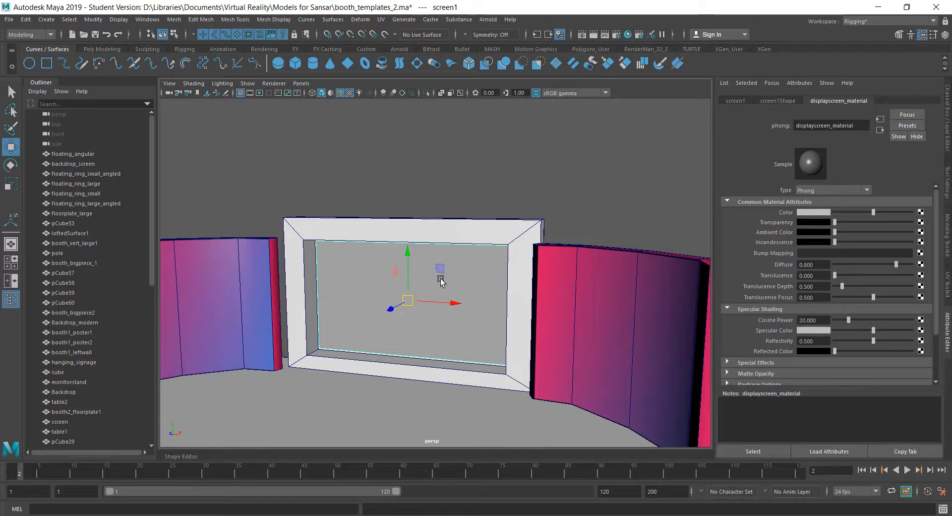
left_click_drag(436, 268, 439, 279, "alt")
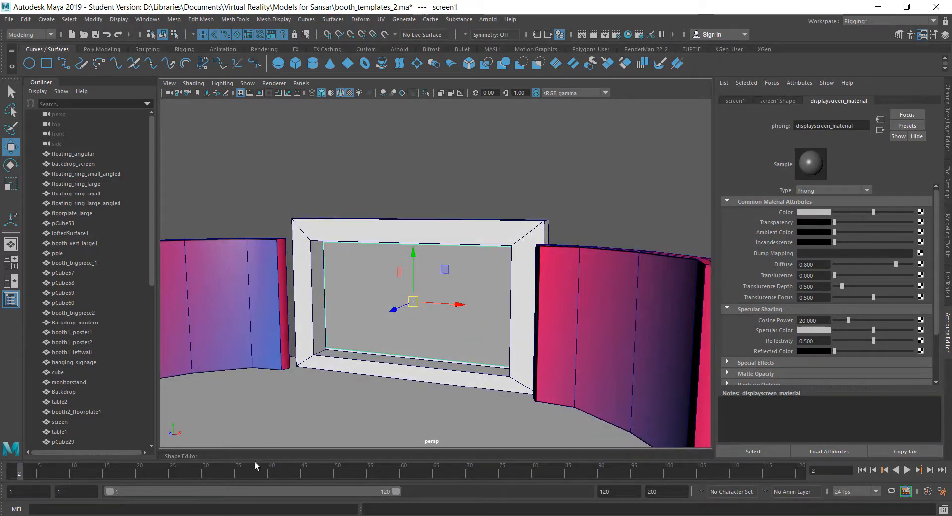
left_click(243, 515)
scroll(299, 294, "down", 8)
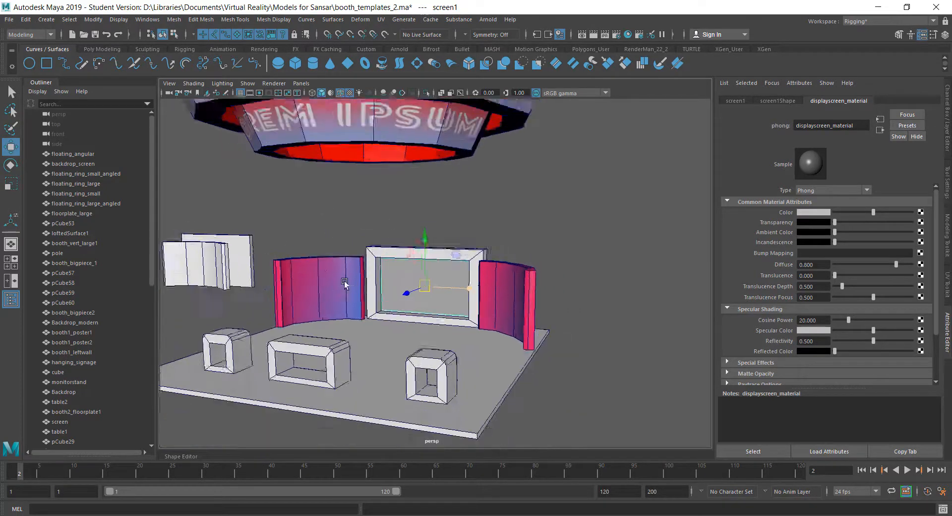
middle_click_drag(460, 206, 461, 250, "alt")
left_click_drag(550, 261, 530, 278, "alt")
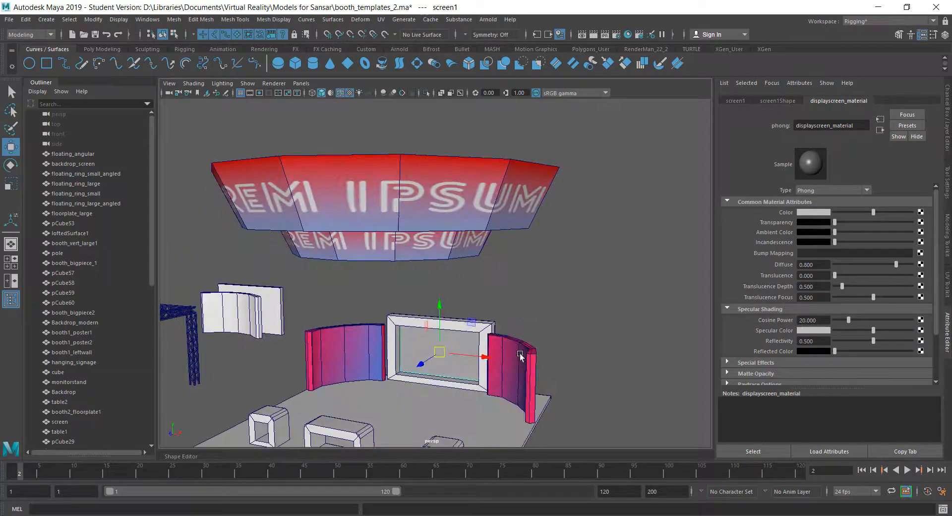
left_click(522, 354)
left_click(563, 304)
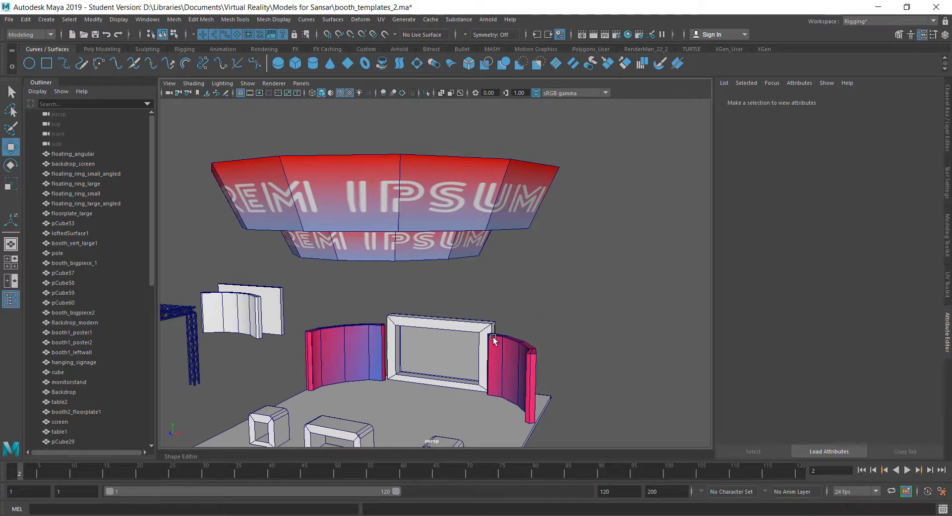
Switch to Photoshop and, in top_sign_texture.psd, show Layer 1 and hide Layer 3, keeping the LOREM IPSUM text visible
key("alt+Tab")
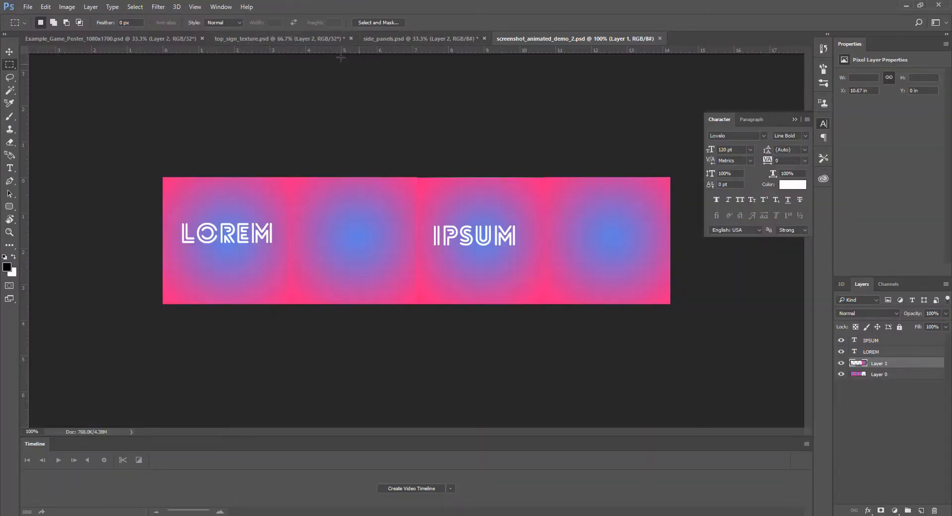
left_click(278, 38)
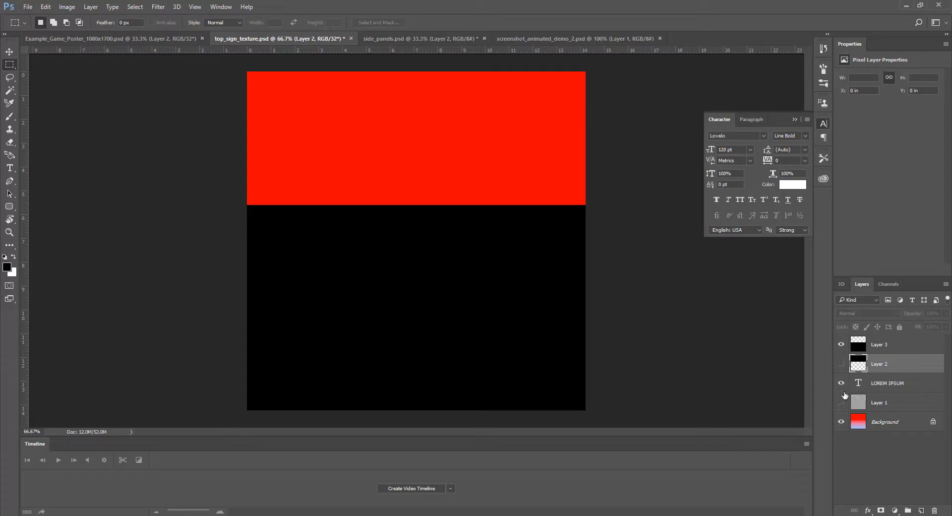
left_click(841, 402)
left_click(841, 383)
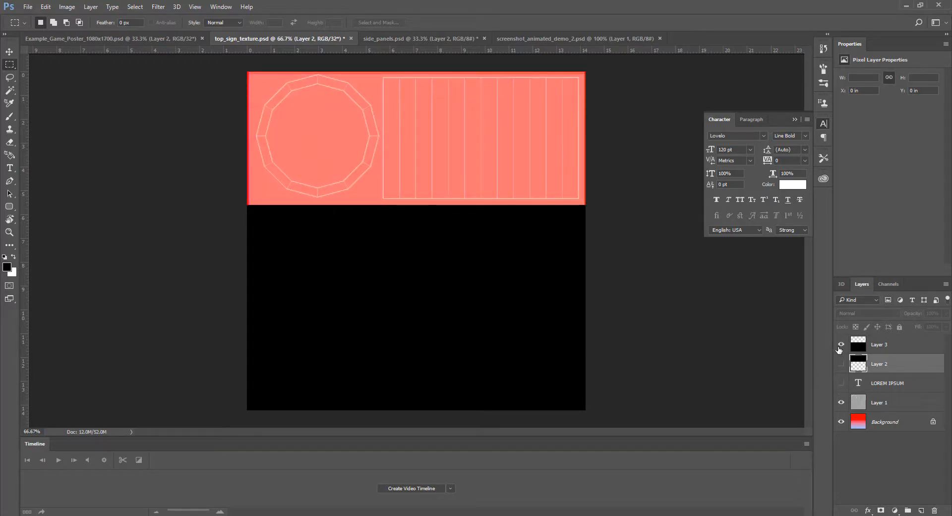
left_click(841, 346)
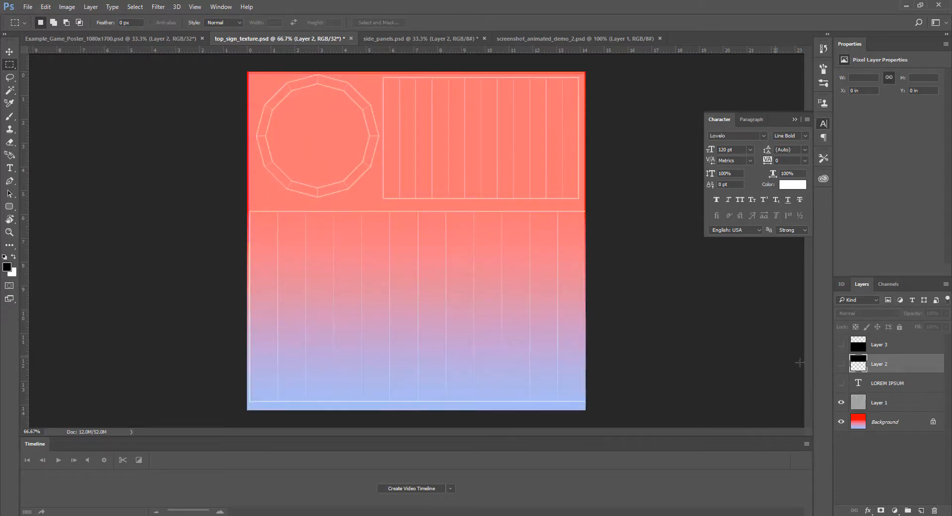
left_click(841, 383)
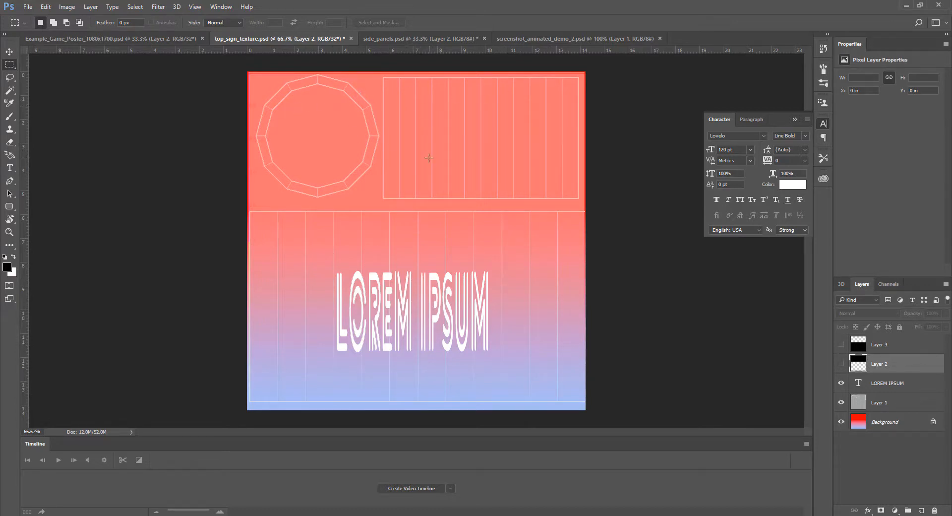
Preview the Layer 3 mask, replace it with the Layer 2 mask, and return to the booth model in Maya
left_click(841, 344)
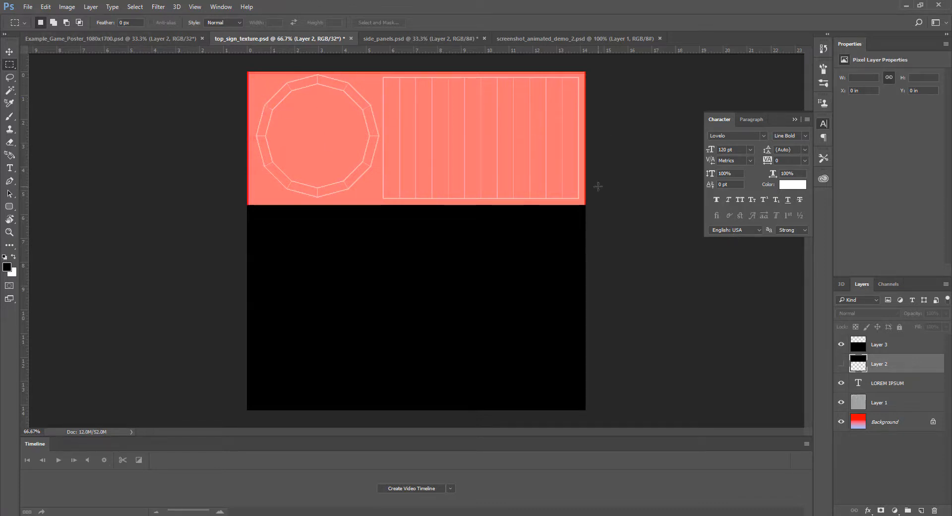
left_click(841, 344)
left_click(841, 363)
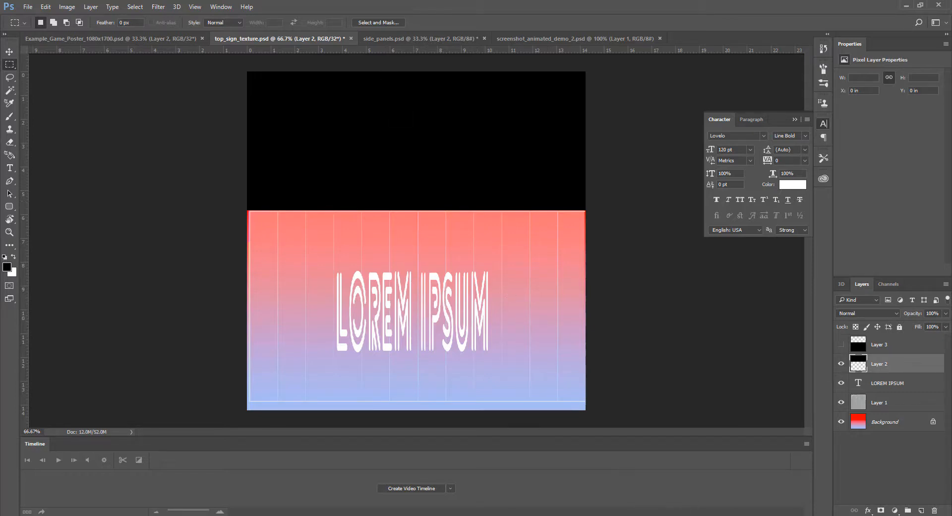
left_click(787, 457)
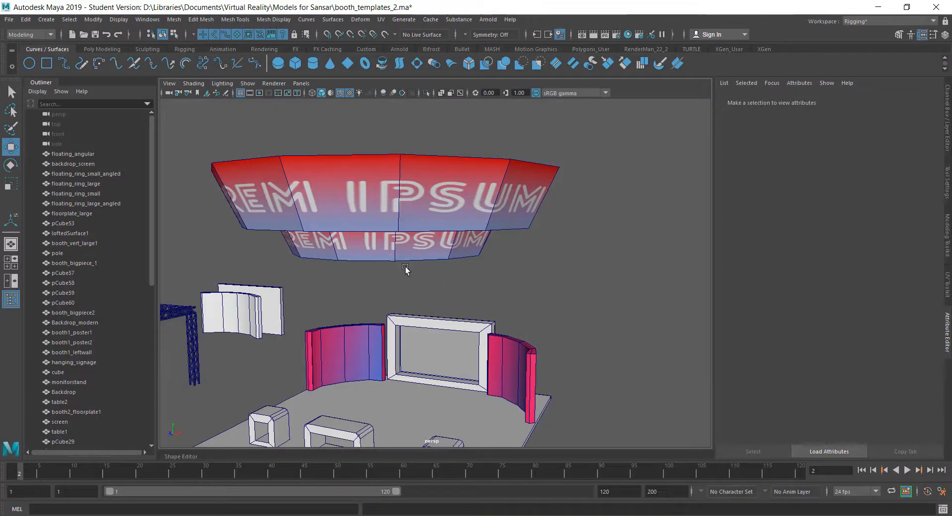
left_click_drag(496, 354, 577, 295, "alt")
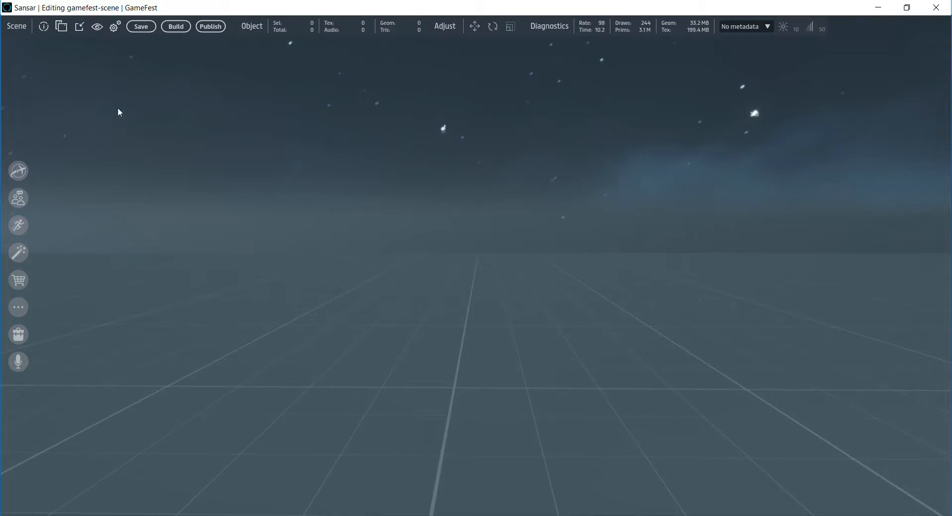
Switch to Sansar and start a 3D model import with booth_example.fbx as the model file
left_click(78, 27)
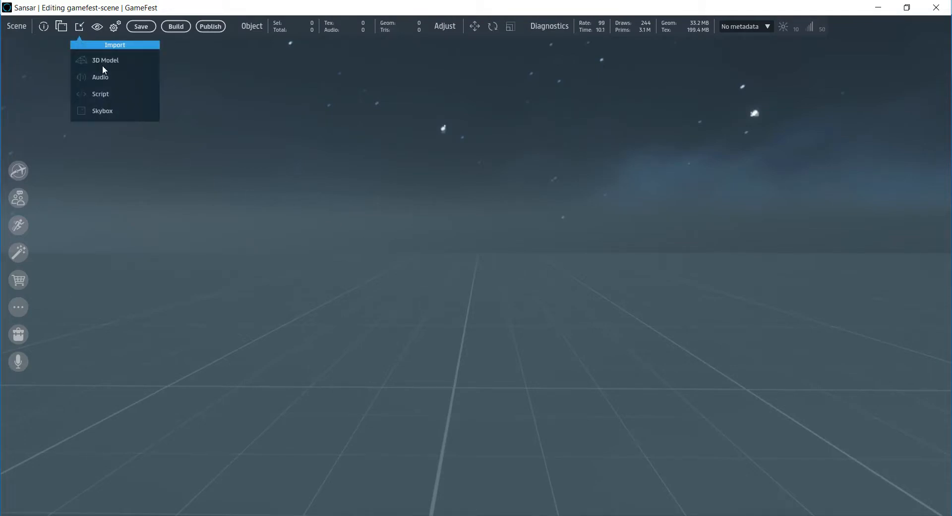
left_click(102, 64)
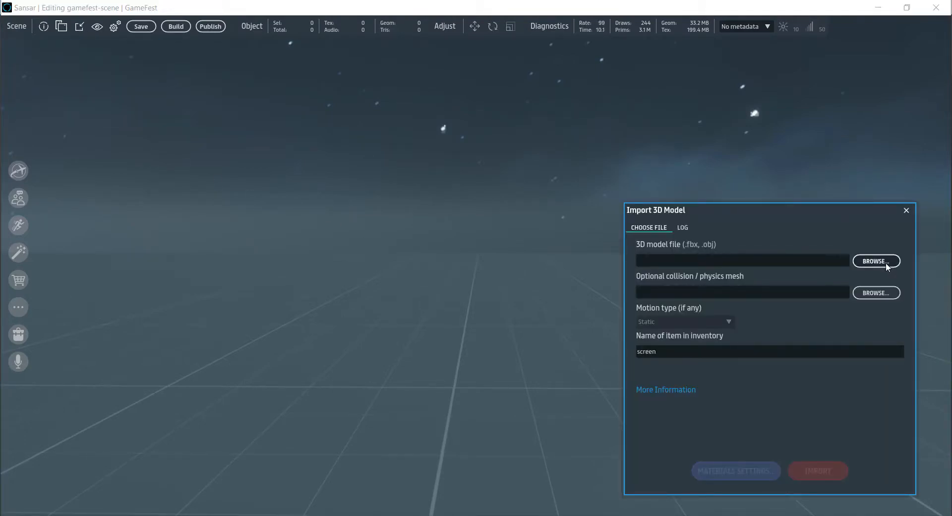
left_click(886, 263)
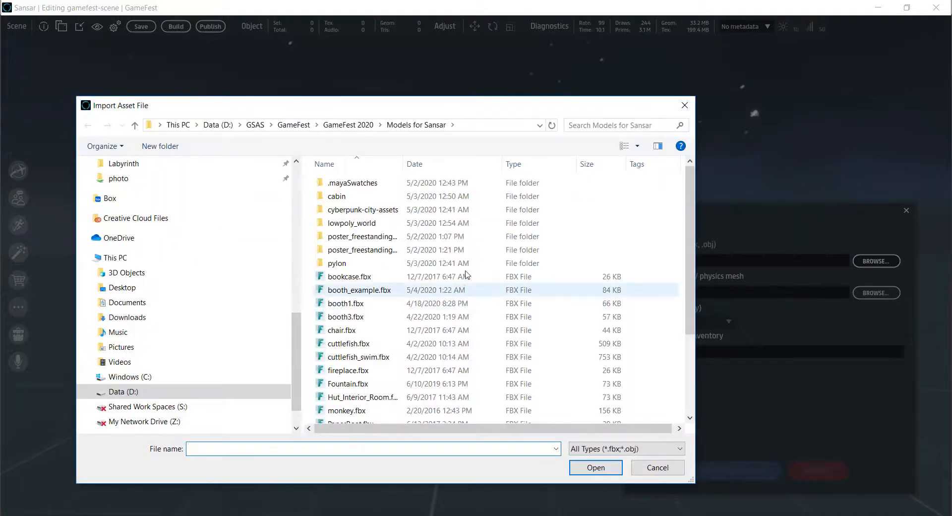
left_click(350, 295)
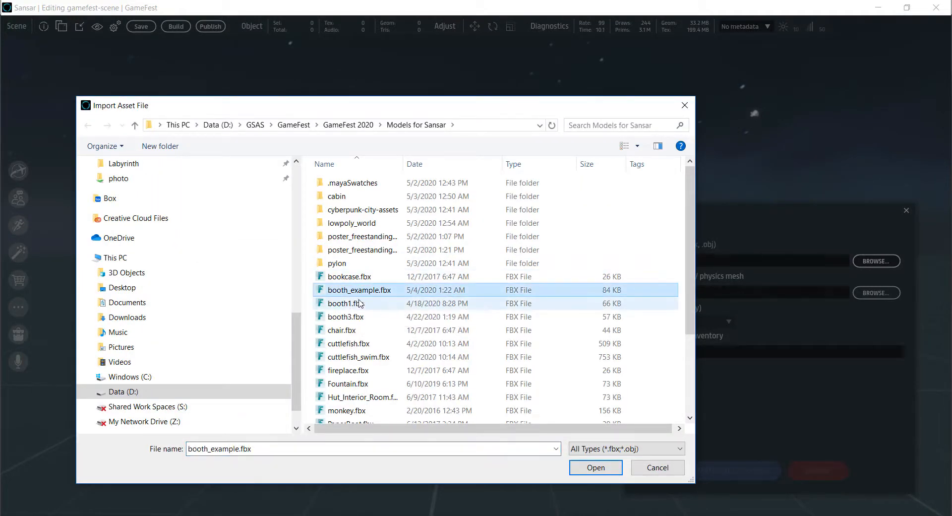
left_click(598, 469)
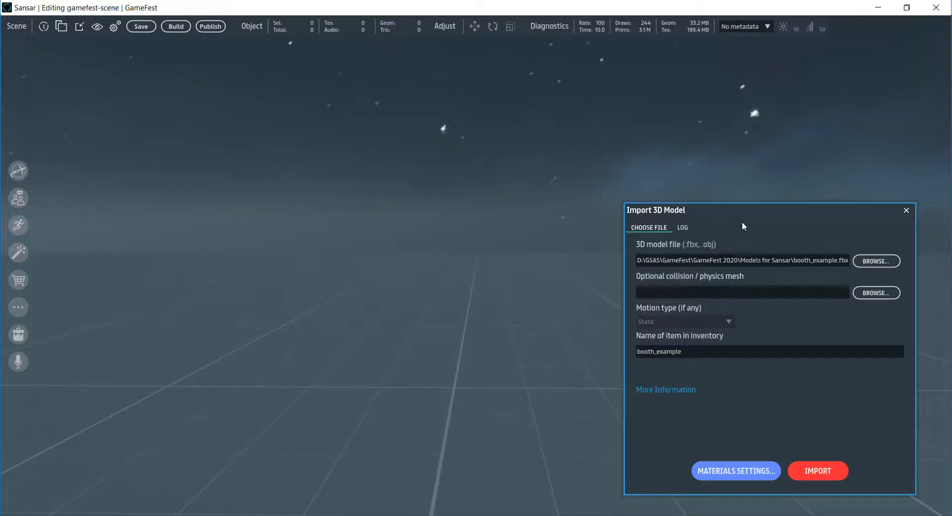
In the import's materials settings, assign white_64x64.png as the albedo map of booth1_defaultWhite
left_click(735, 473)
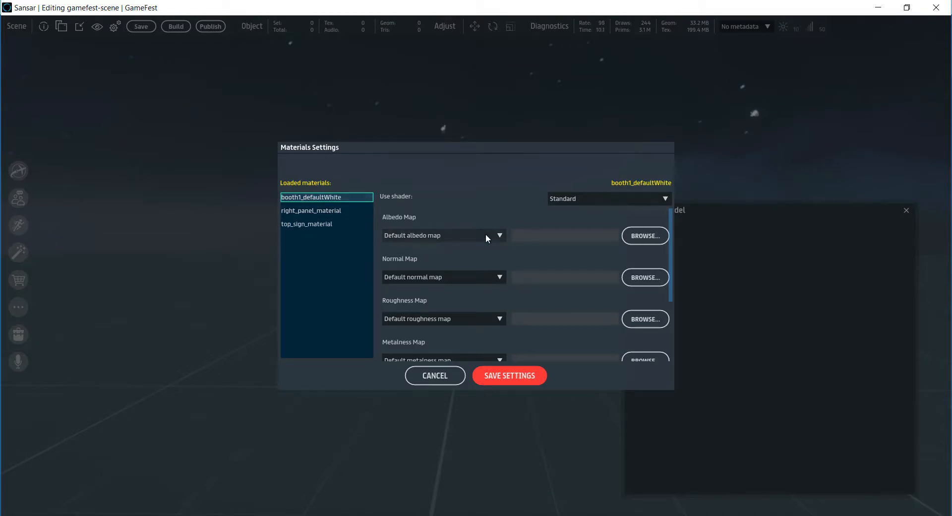
left_click(646, 237)
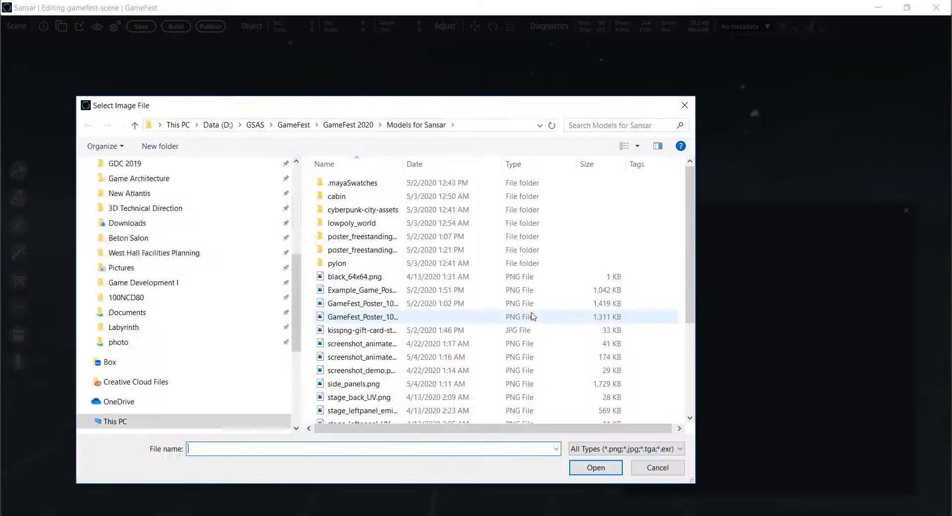
scroll(381, 347, "down", 4)
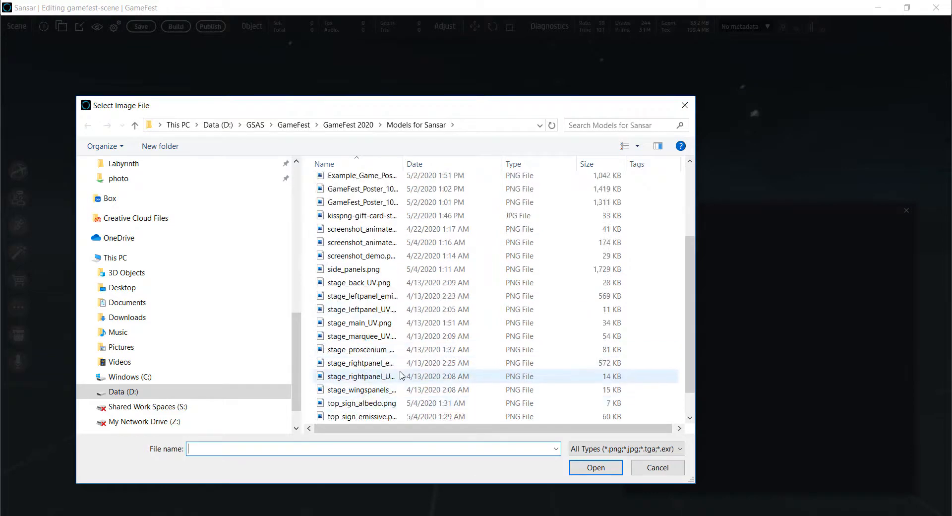
left_click(361, 417)
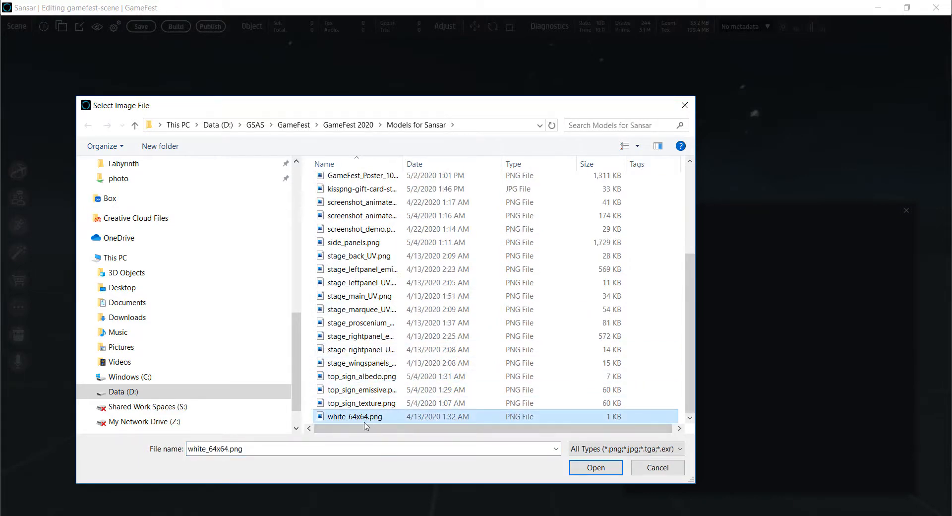
left_click(595, 467)
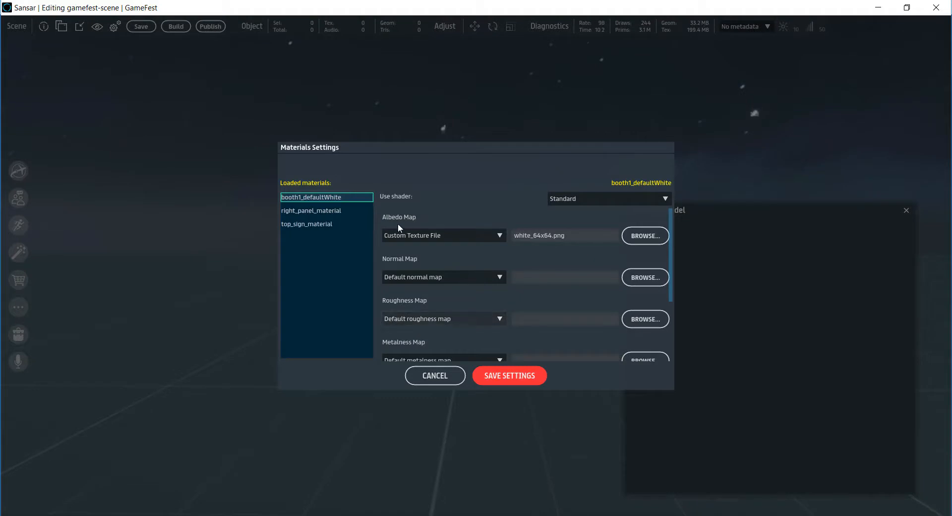
Assign side_panels.png as the albedo map of right_panel_material
left_click(328, 212)
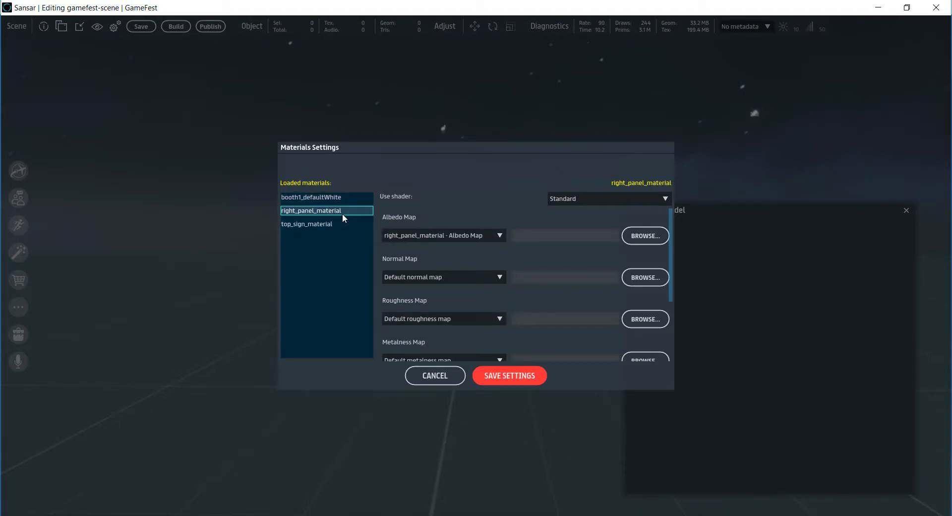
left_click(642, 237)
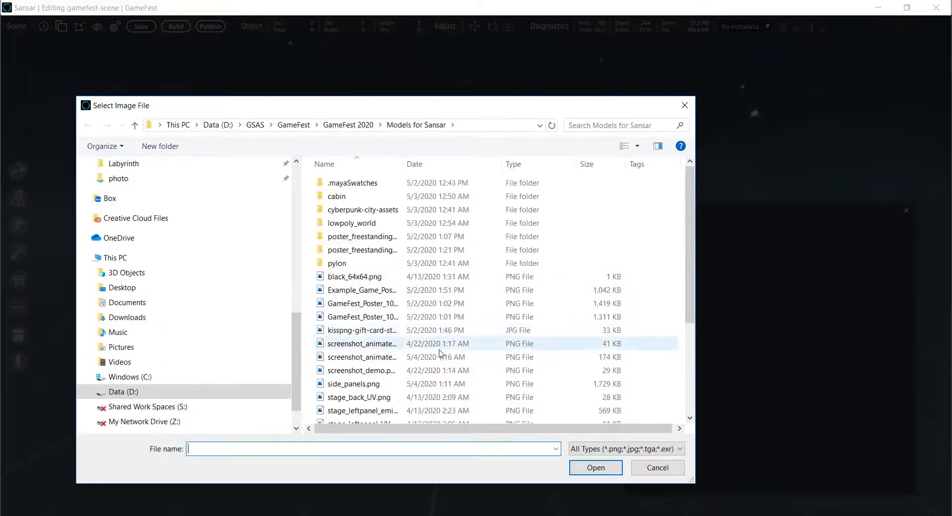
left_click(393, 381)
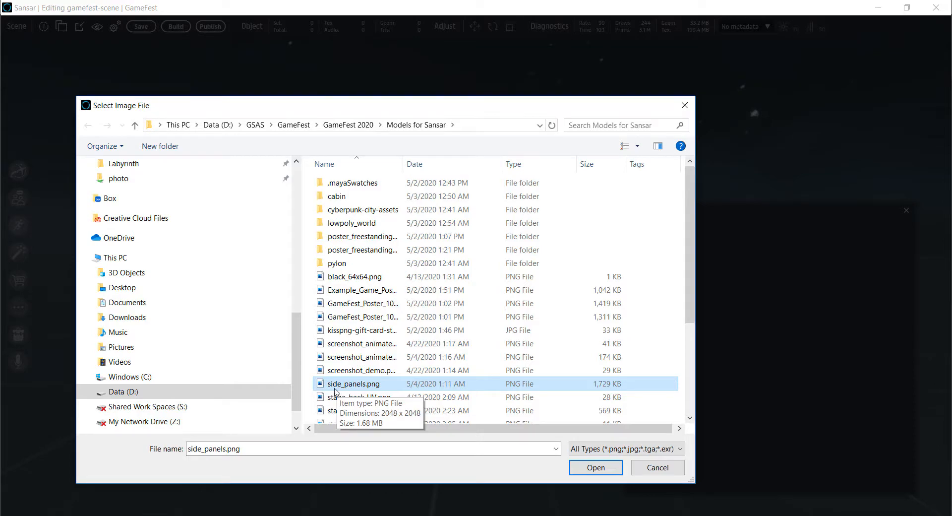
left_click(596, 467)
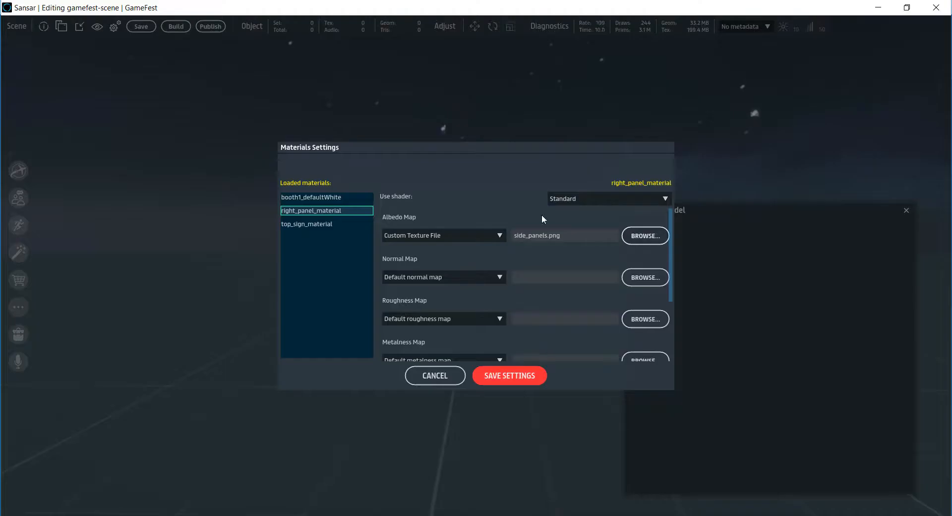
Set top_sign_material to the Standard + Emissive shader and assign top_sign_albedo.png as its albedo map
left_click(327, 226)
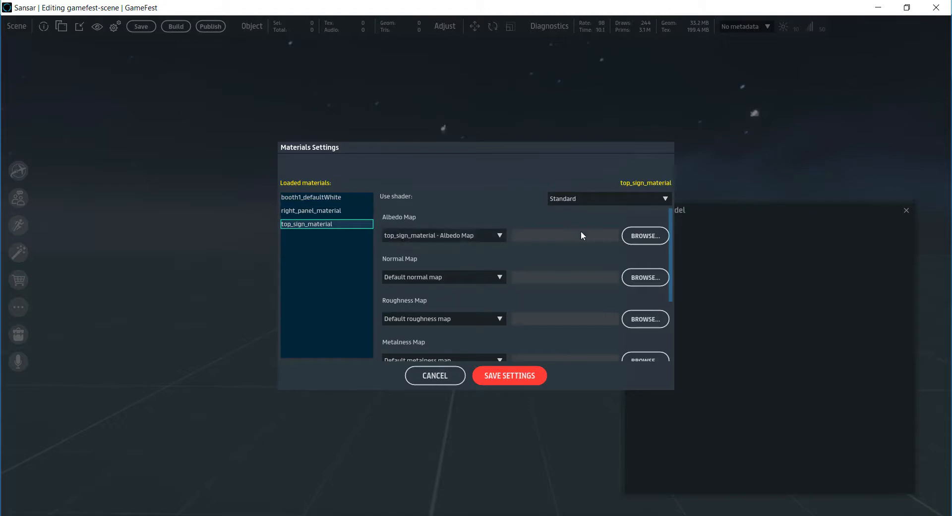
left_click(665, 197)
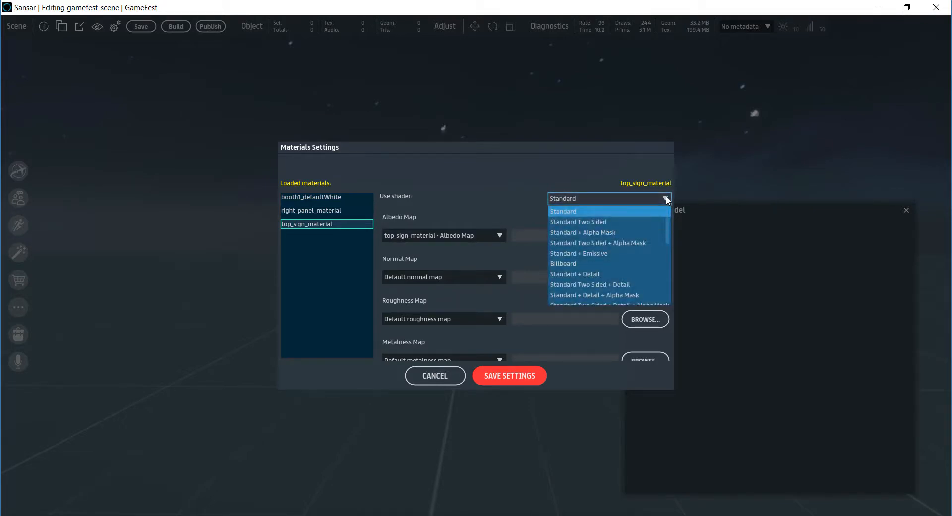
left_click(592, 254)
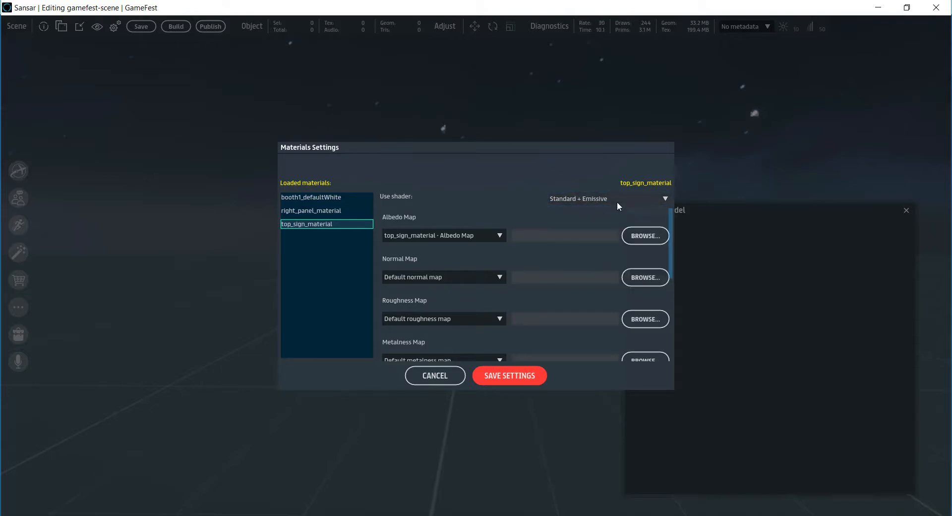
left_click(641, 236)
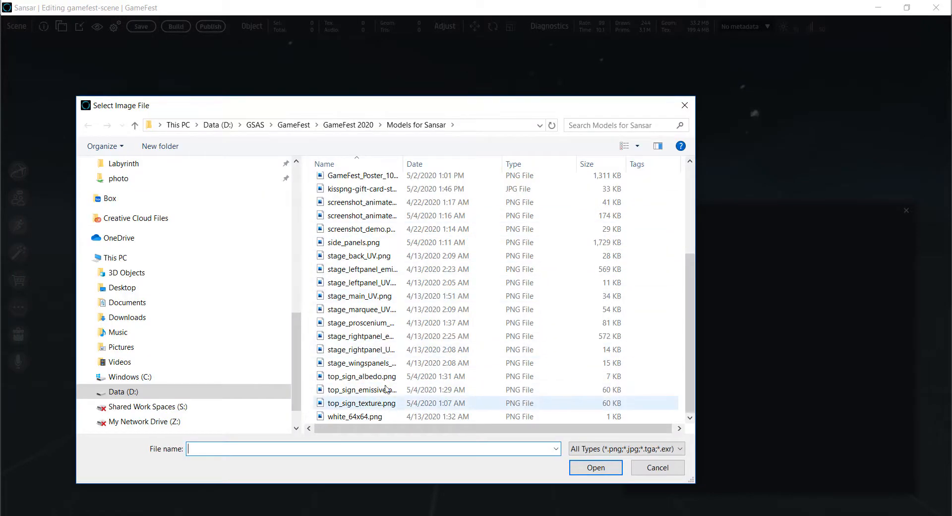
left_click(367, 378)
left_click(597, 468)
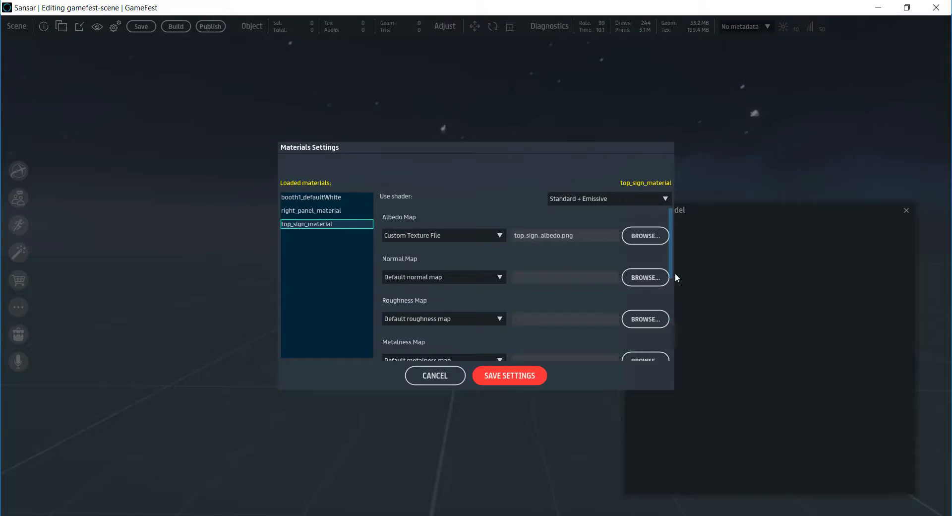
Assign top_sign_emissive.png as the emissive map of top_sign_material
left_click_drag(675, 274, 678, 336)
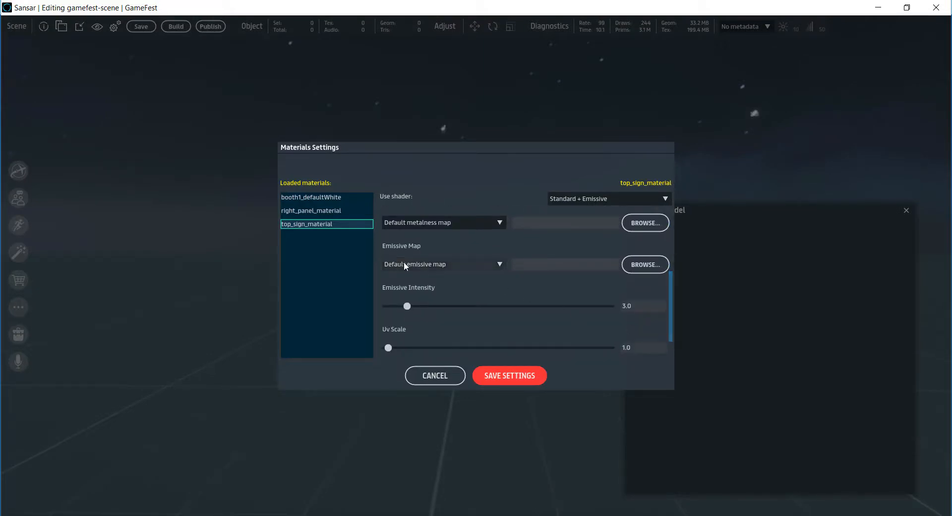
left_click(647, 265)
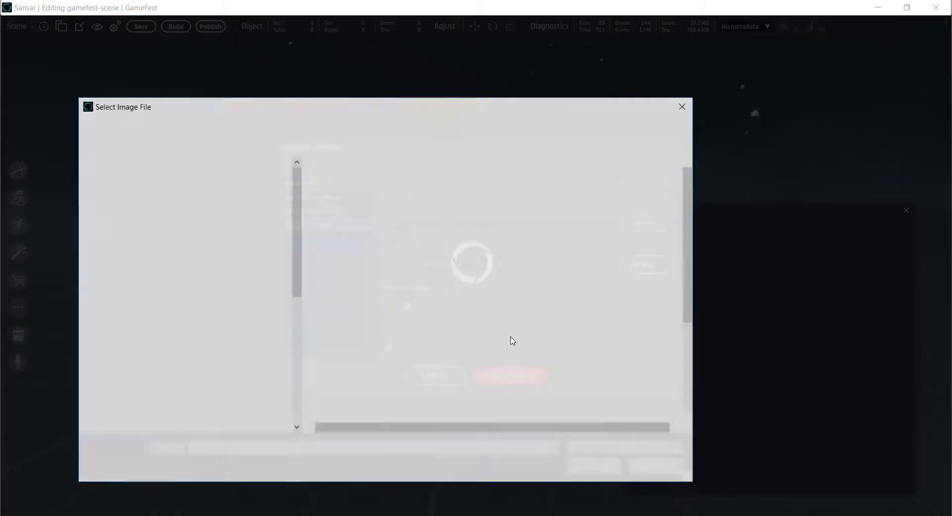
scroll(465, 342, "down", 4)
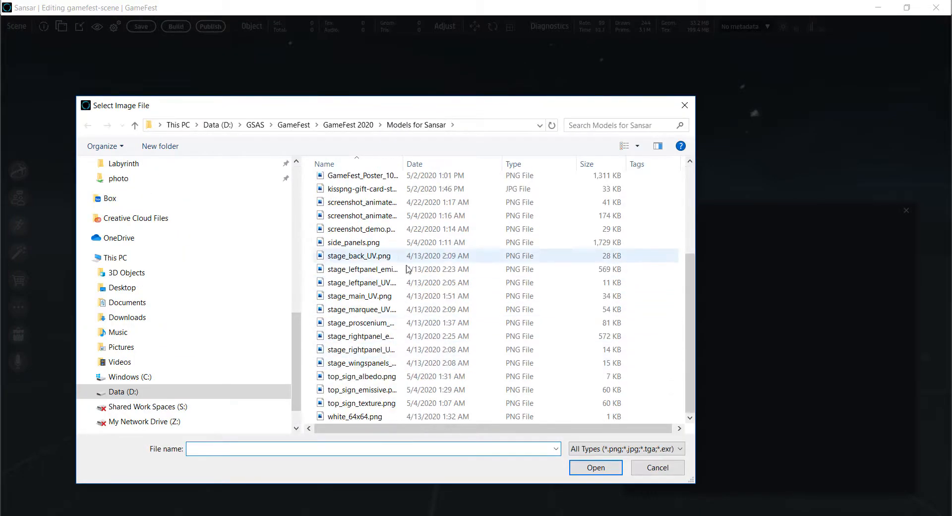
left_click(403, 391)
left_click(612, 471)
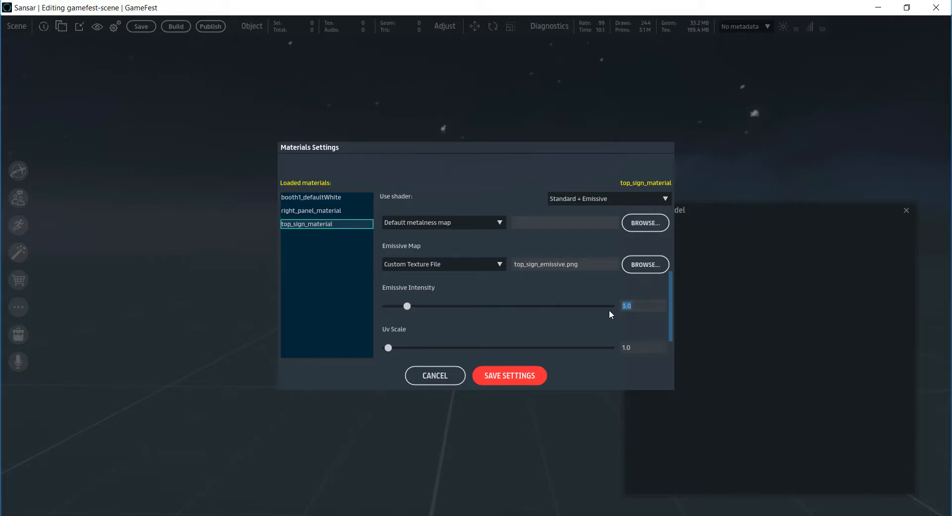
Save the materials settings and import the booth_example model into the inventory
key("Return")
left_click(510, 376)
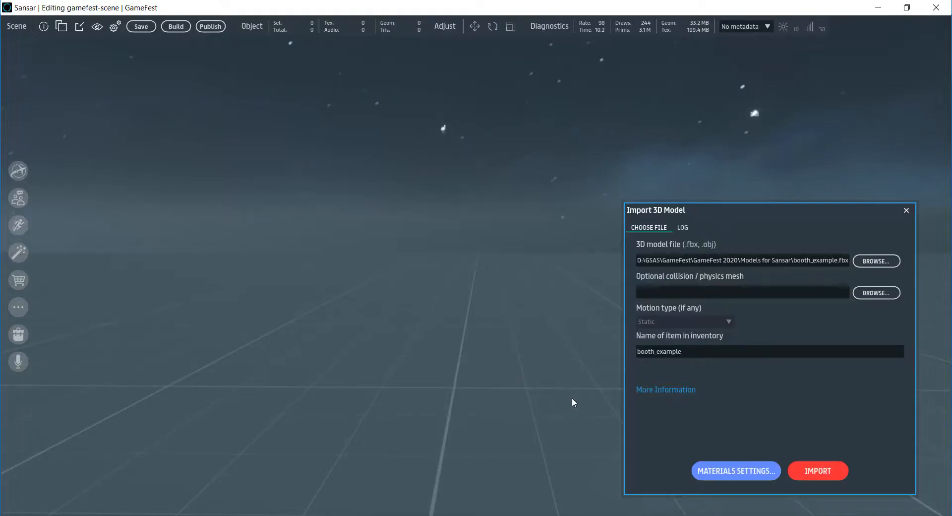
left_click(806, 462)
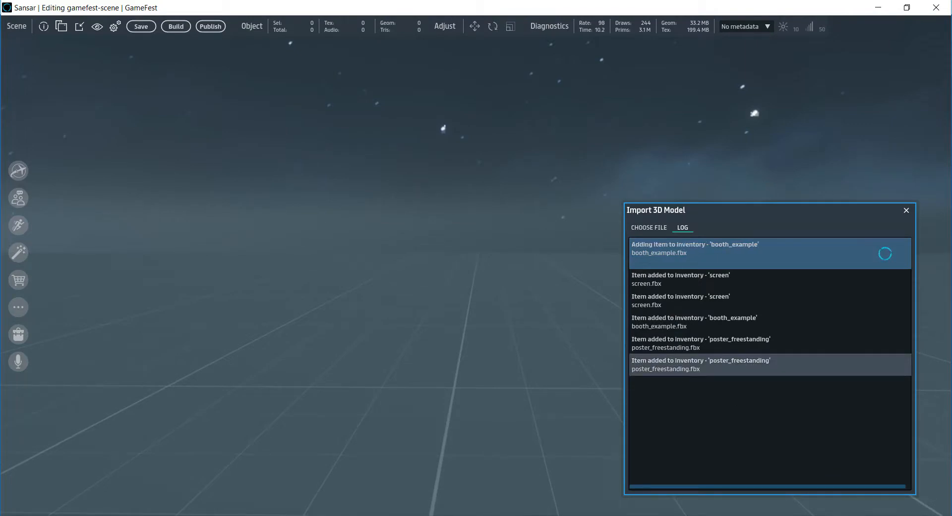
left_click(905, 212)
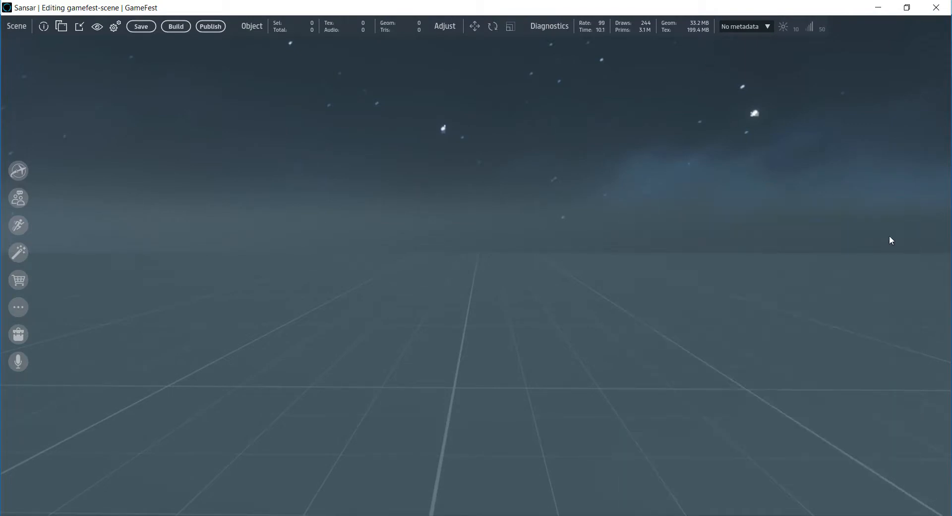
Open the inventory and filter its objects to the Created source
left_click(65, 28)
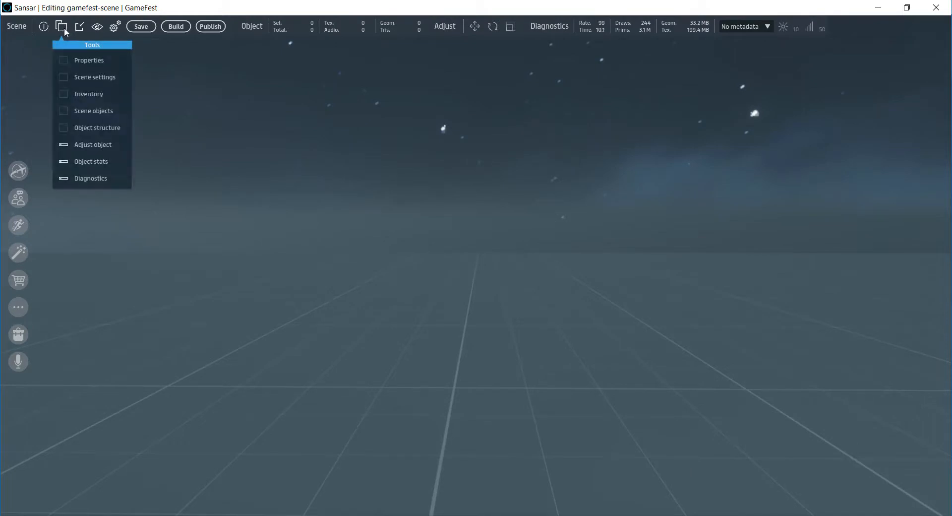
left_click(83, 94)
left_click_drag(401, 184, 363, 128)
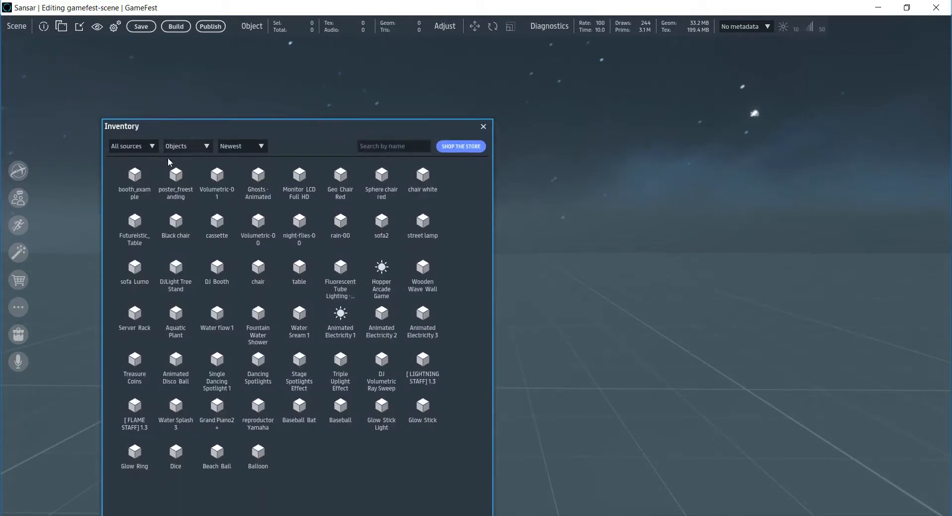
left_click(154, 147)
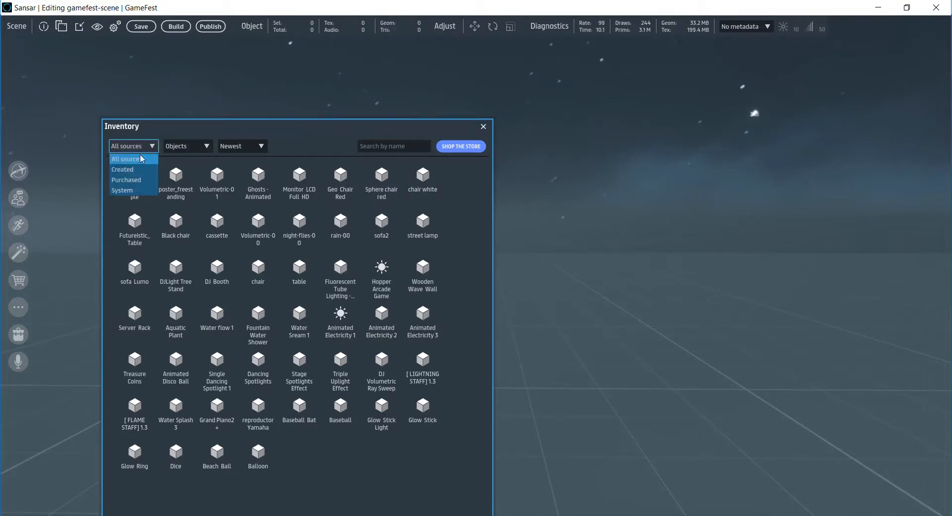
left_click(133, 170)
Place booth_example from the inventory onto the empty scene floor and close the inventory
left_click(142, 200)
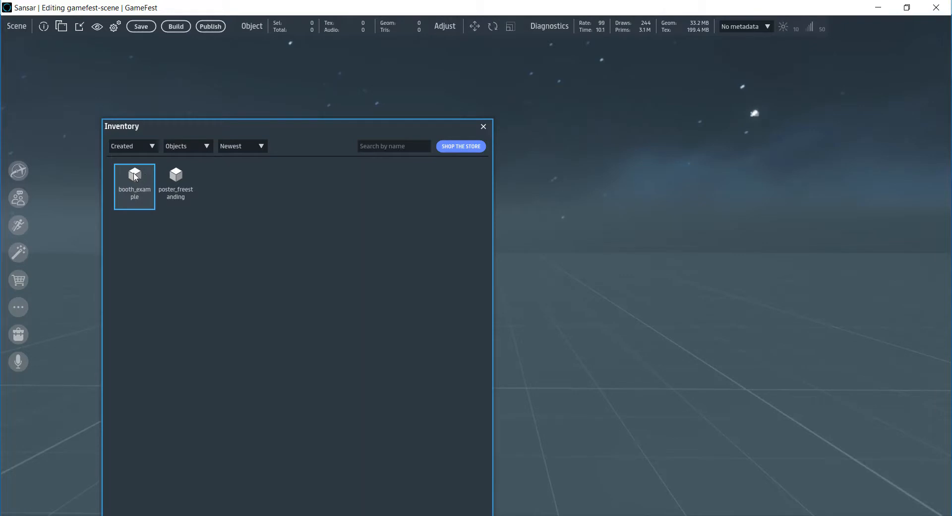
left_click_drag(134, 176, 583, 335)
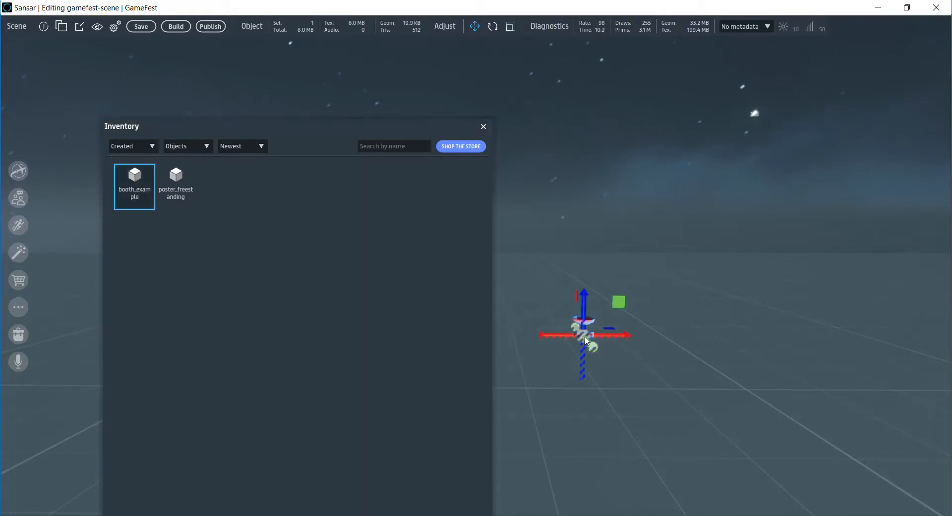
left_click(483, 126)
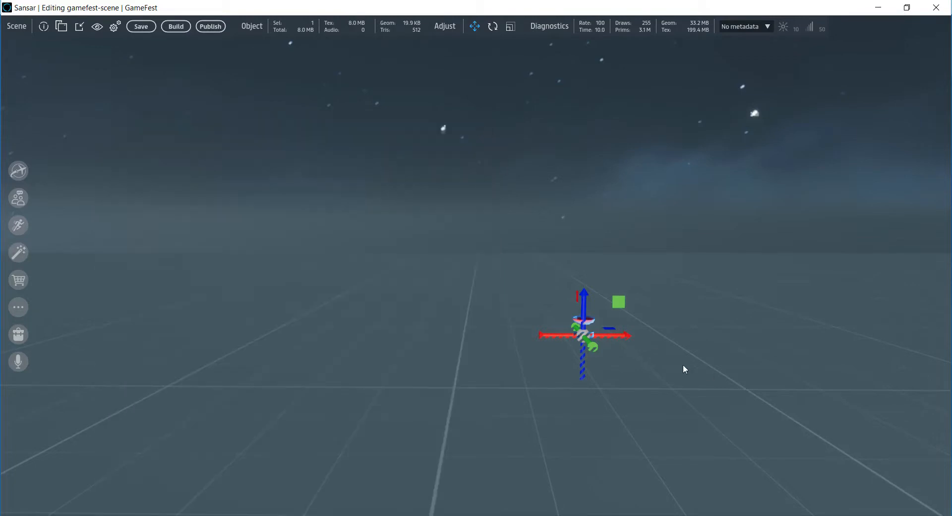
Examine the placed booth up close and compare it with the surrounding stage and walls
key("w")
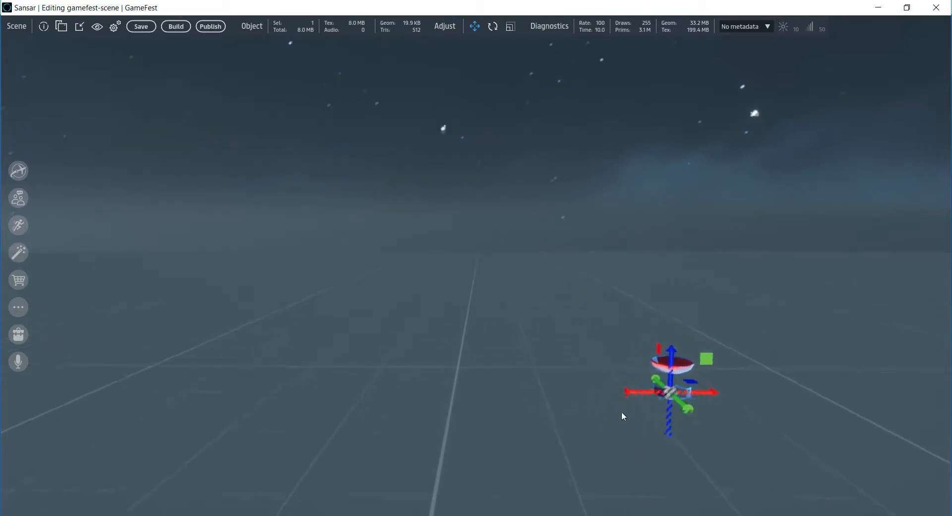
right_click_drag(640, 432, 725, 429)
key("w")
right_click_drag(596, 429, 668, 465)
key("s")
key("w")
key("w")
key("s")
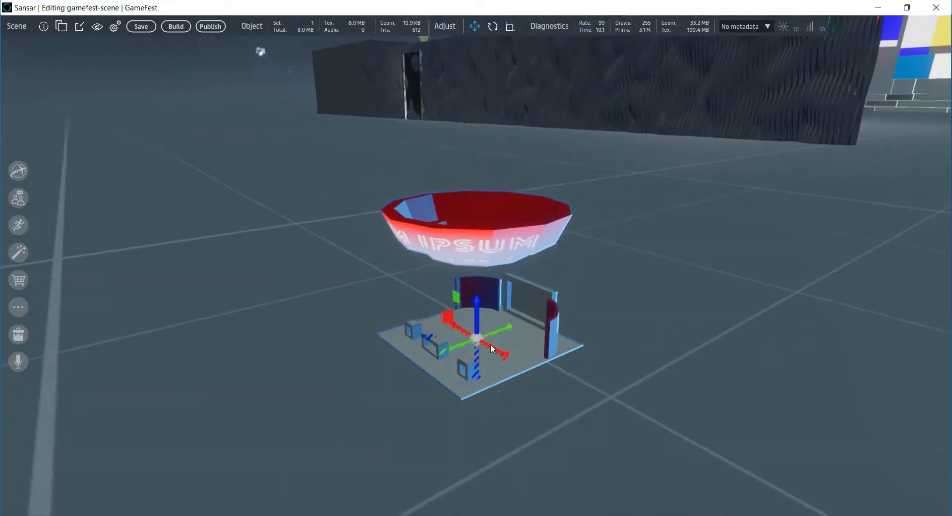
right_click_drag(740, 262, 819, 229)
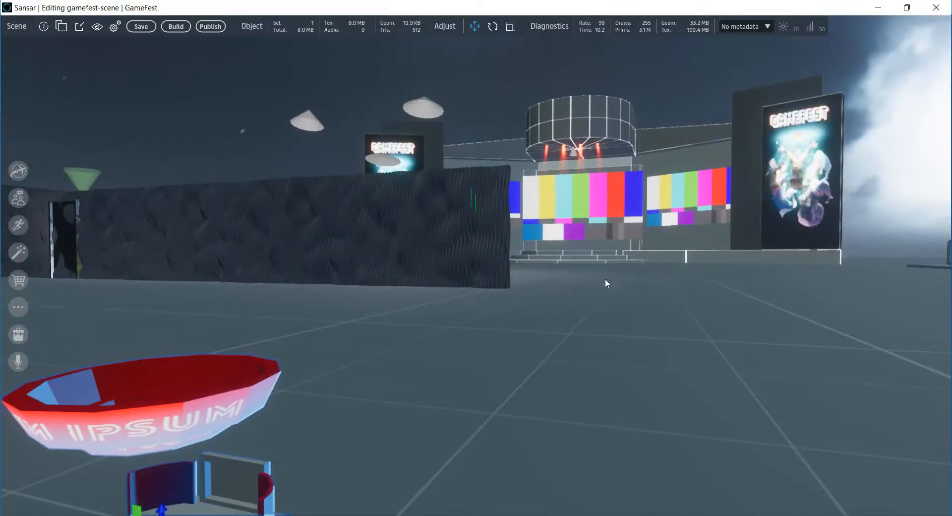
right_click_drag(605, 279, 538, 318)
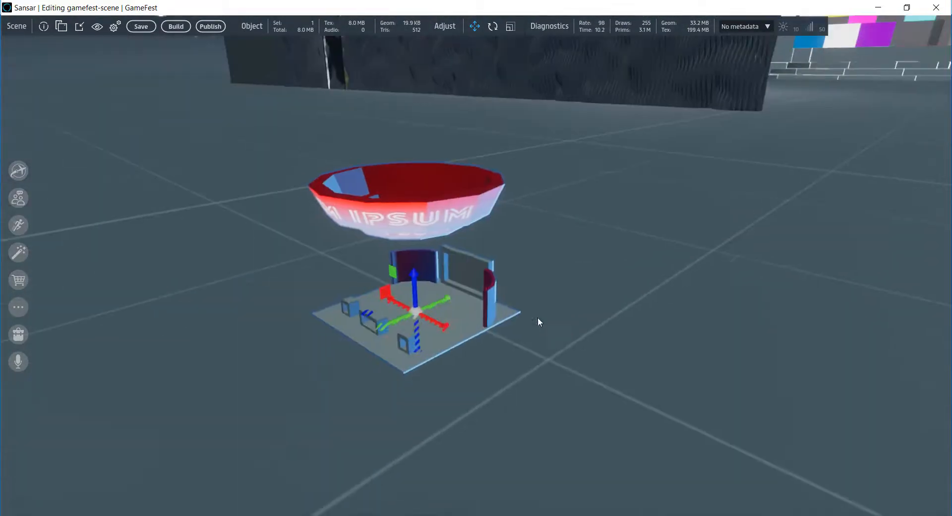
Set the scale of booth_example to 25 in its properties
left_click(58, 26)
left_click(80, 60)
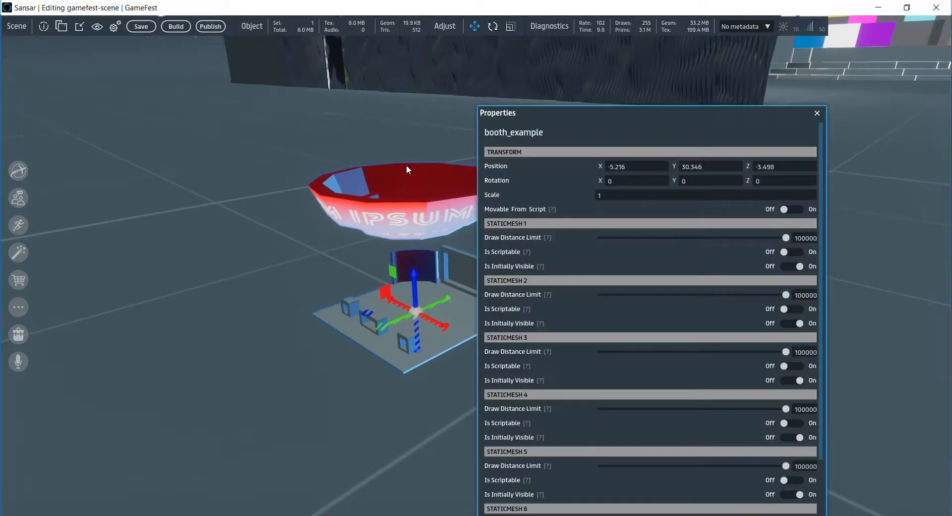
left_click_drag(617, 111, 724, 105)
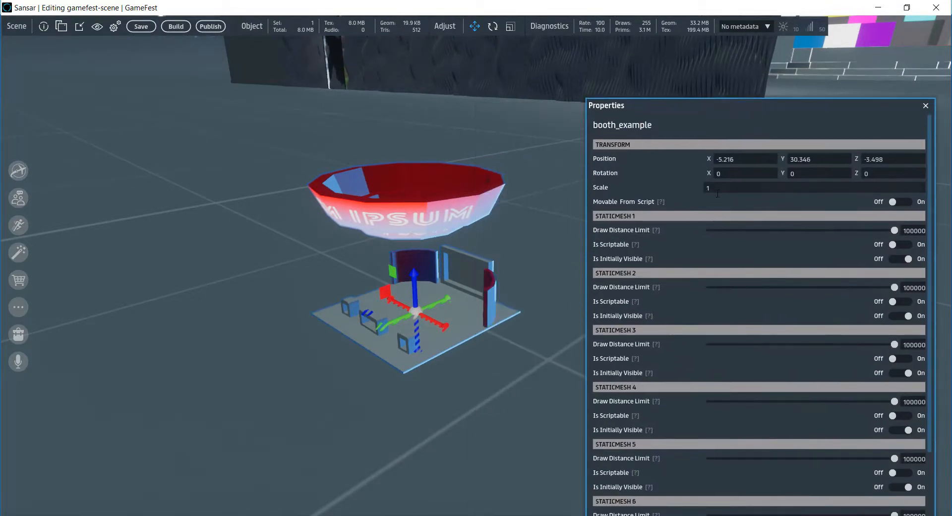
left_click(770, 188)
type("25")
key("Return")
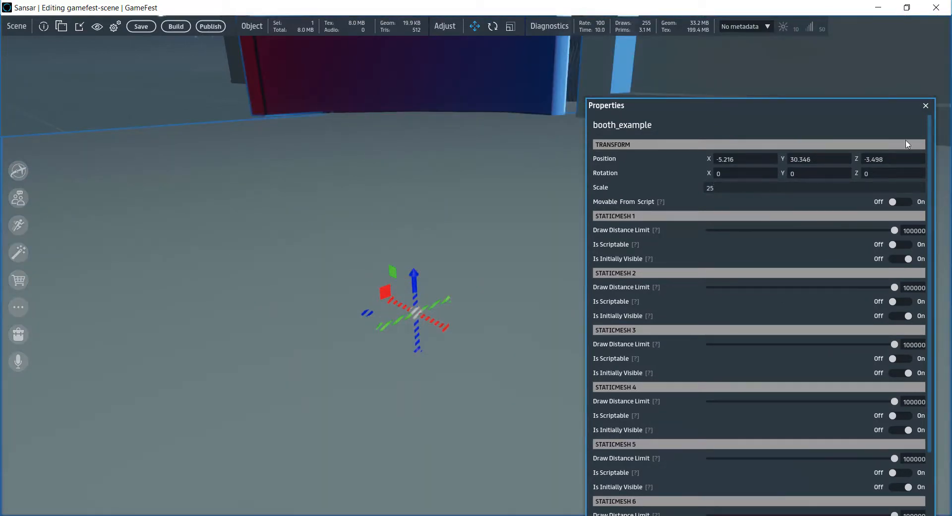
left_click(925, 105)
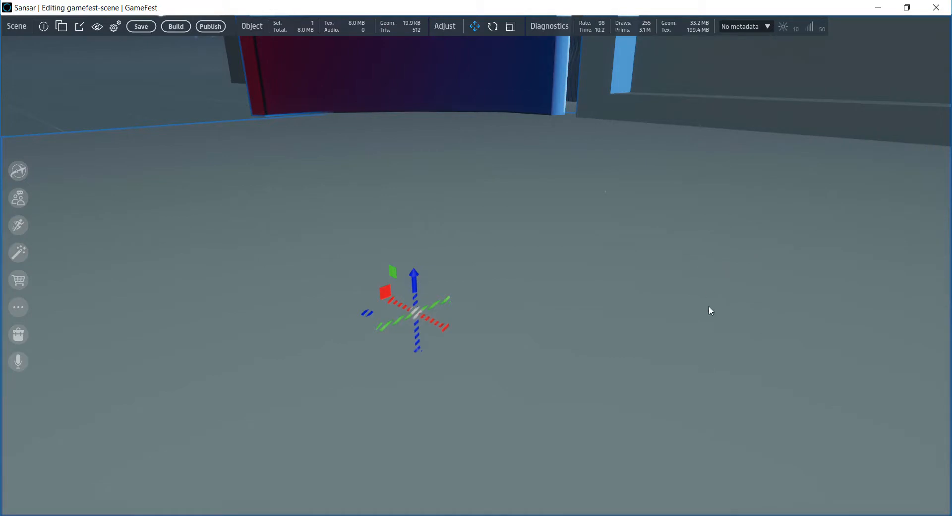
Move the enlarged booth along the ground to the open floor area in front of the stage
right_click(725, 260)
key("s")
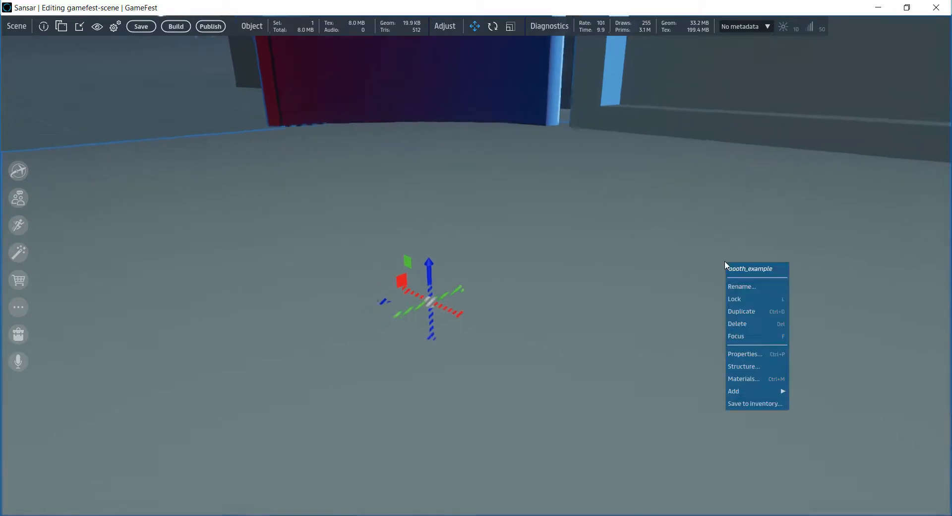
key("s")
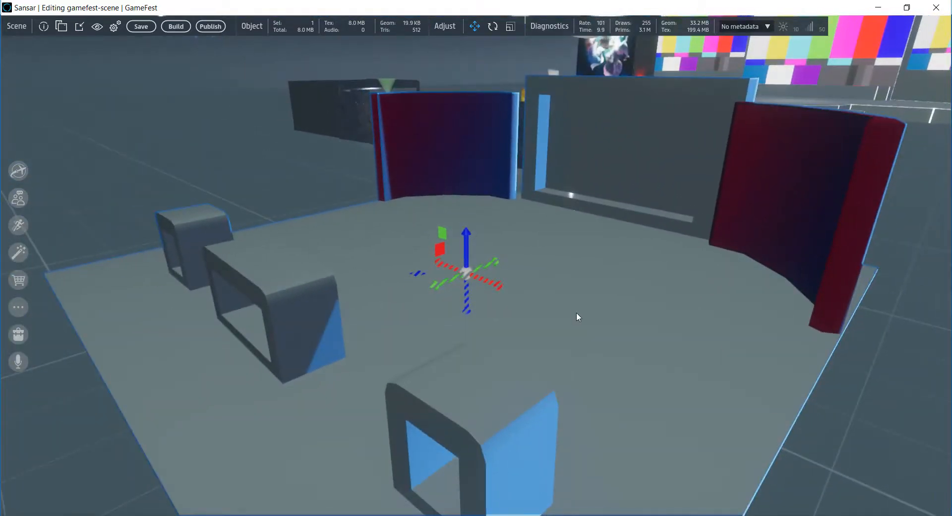
key("s")
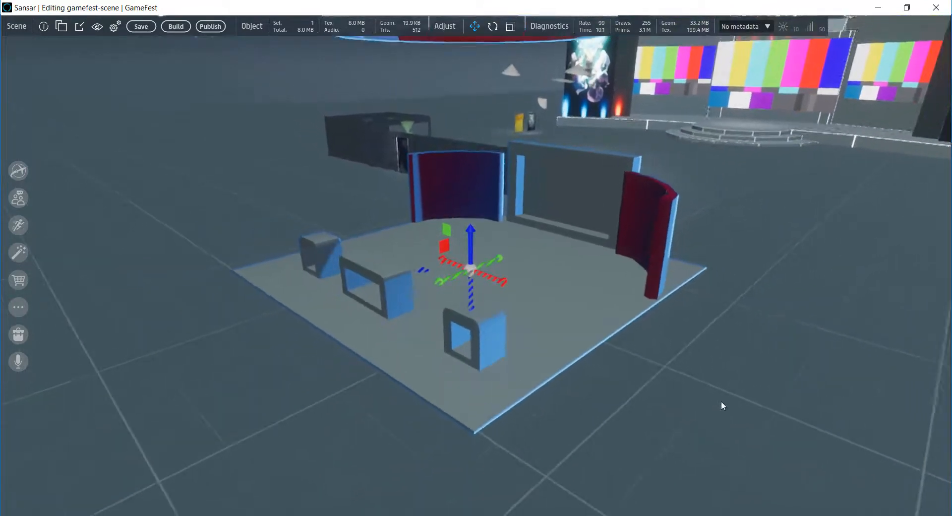
key("s")
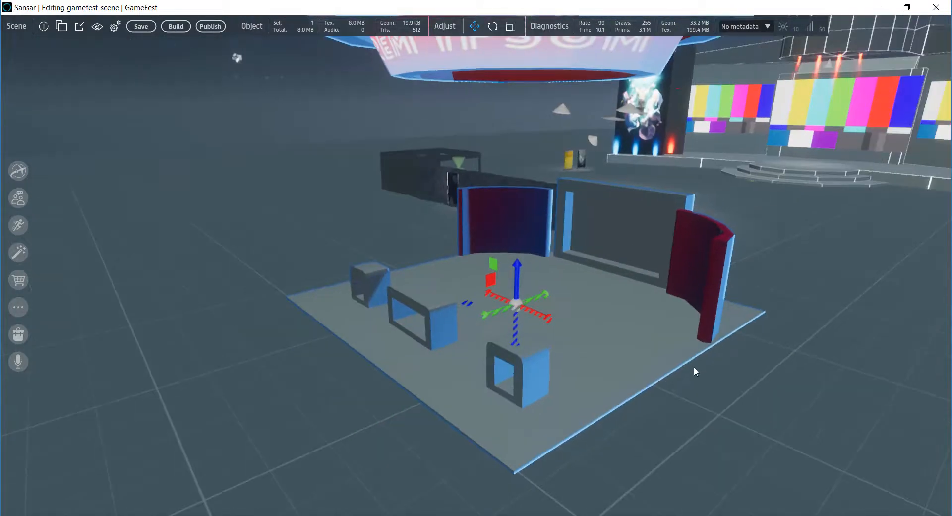
key("a")
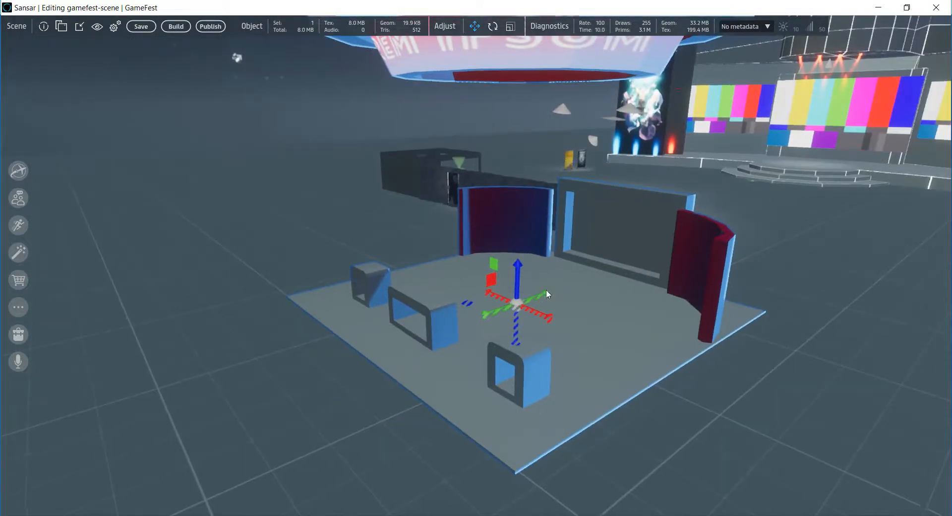
key("d")
left_click_drag(608, 294, 901, 148)
left_click_drag(748, 263, 895, 296)
left_click_drag(844, 271, 640, 385)
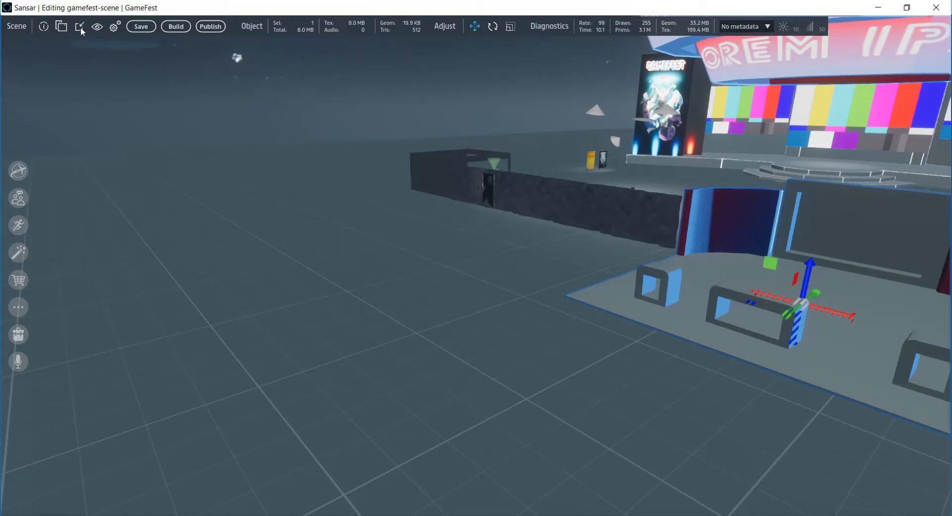
Turn the booth around its vertical axis in its properties so its open side faces the opposite direction
mouse_move(60, 28)
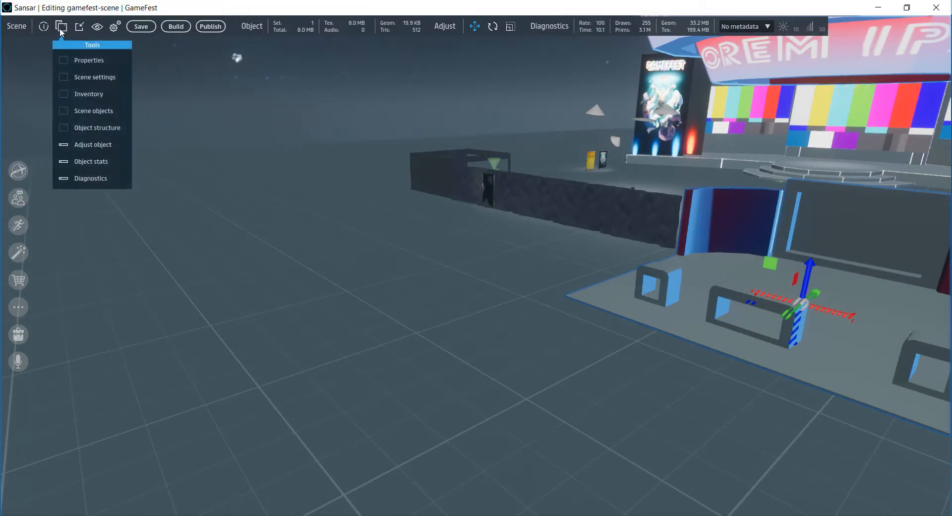
left_click(90, 60)
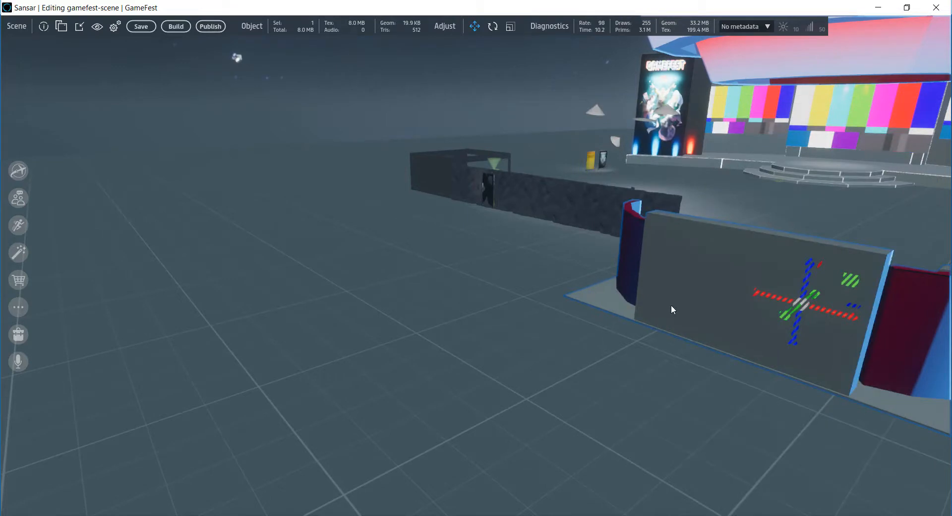
Inspect the rotated booth from its back, side and front, and its placement beside the neighbouring booths
key("d")
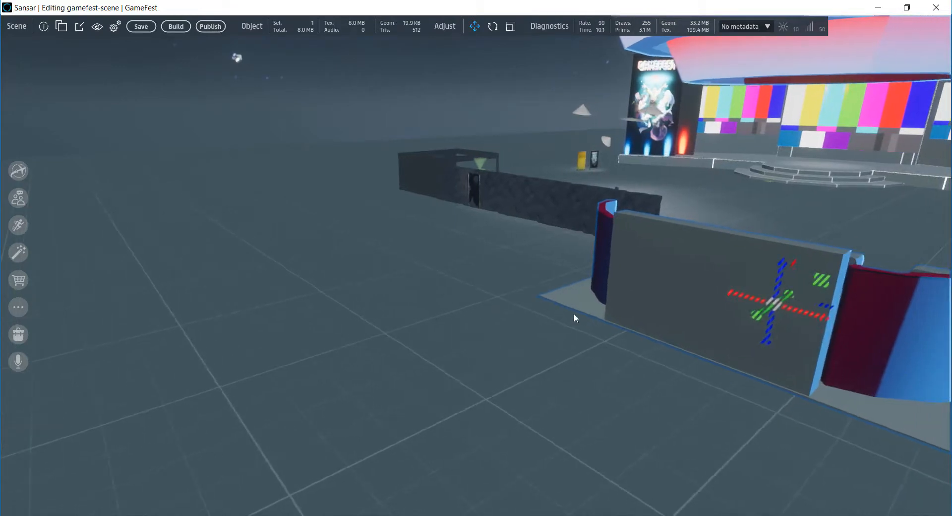
right_click_drag(728, 203, 637, 211)
key("d")
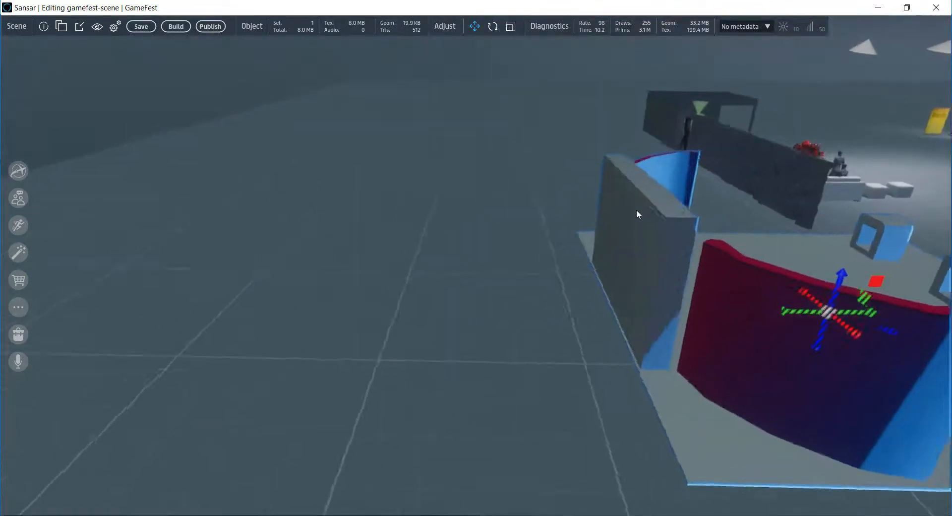
right_click_drag(725, 221, 662, 216)
key("d")
key("s")
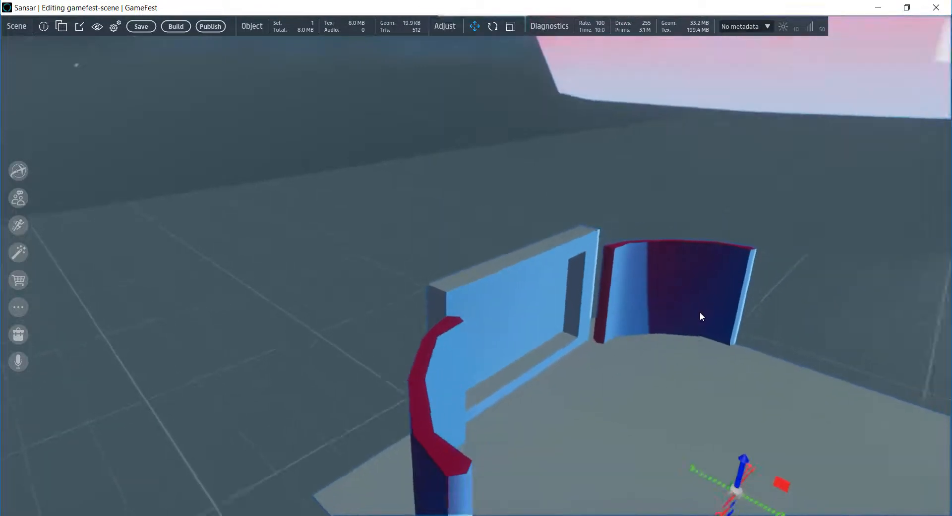
right_click_drag(736, 353, 658, 354)
key("d")
key("s")
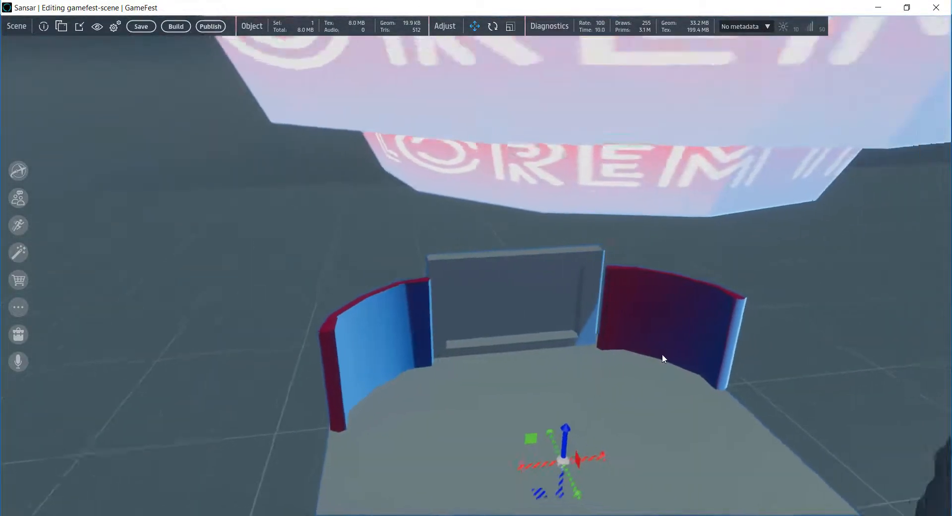
key("s")
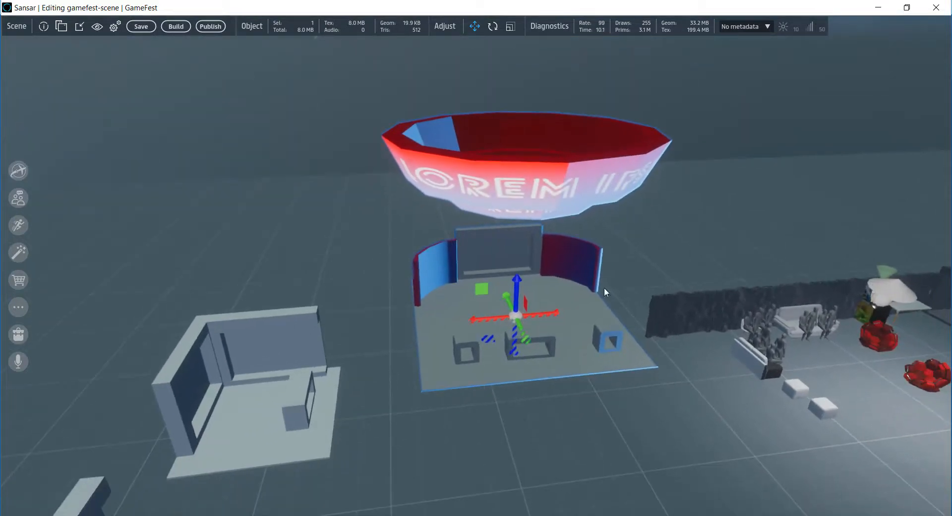
Check the scene object list and move booth_example forward along the ground and slightly toward the neighbouring plain booth
left_click(64, 27)
left_click(89, 111)
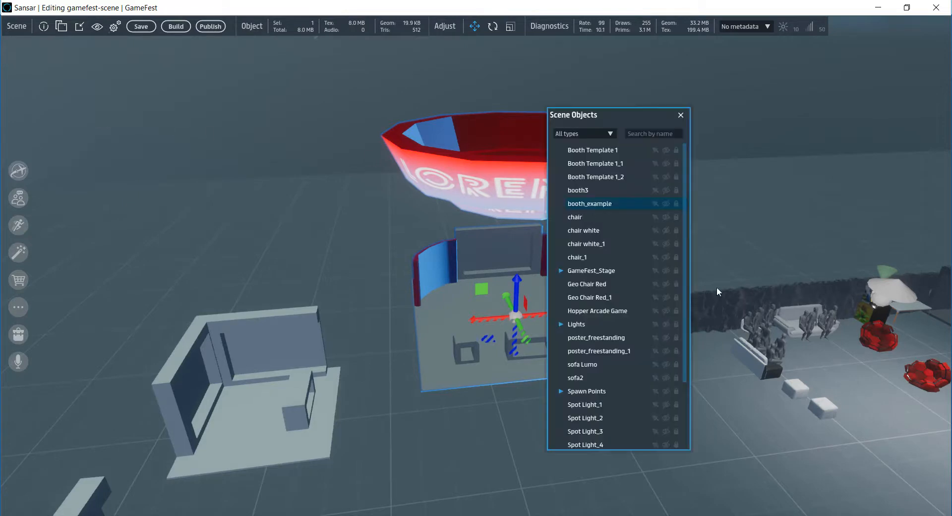
left_click_drag(634, 118, 760, 108)
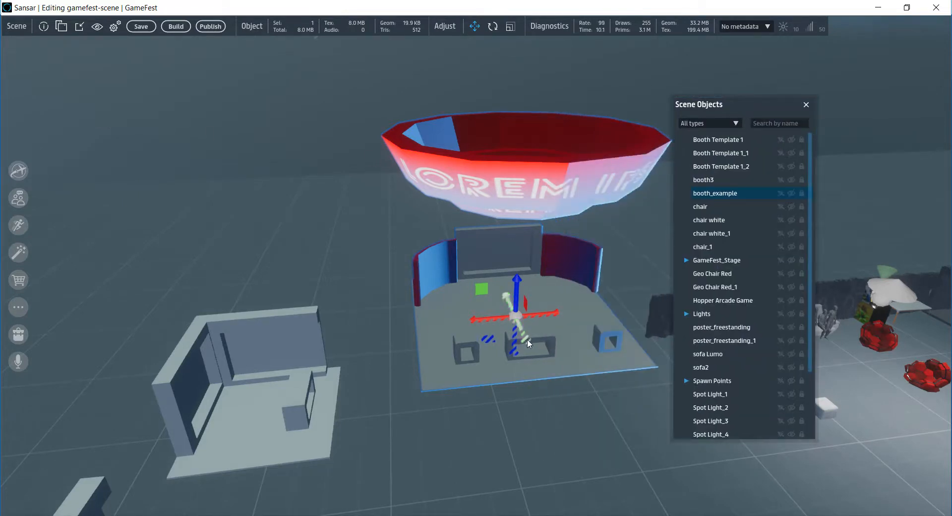
left_click_drag(527, 338, 574, 500)
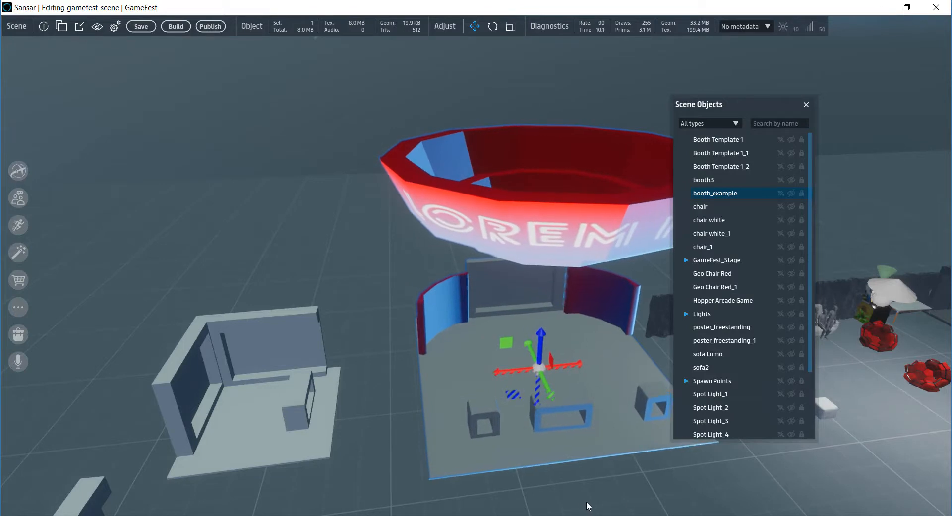
key("d")
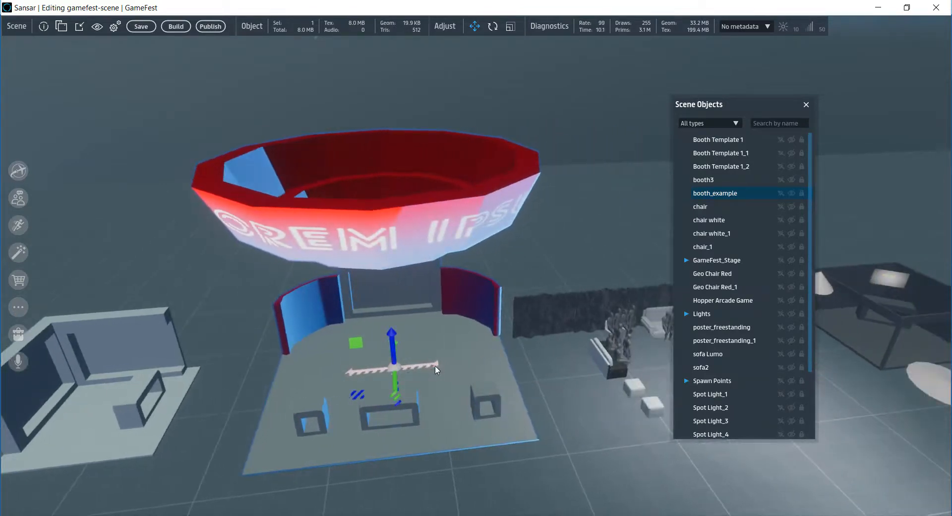
left_click_drag(434, 367, 418, 366)
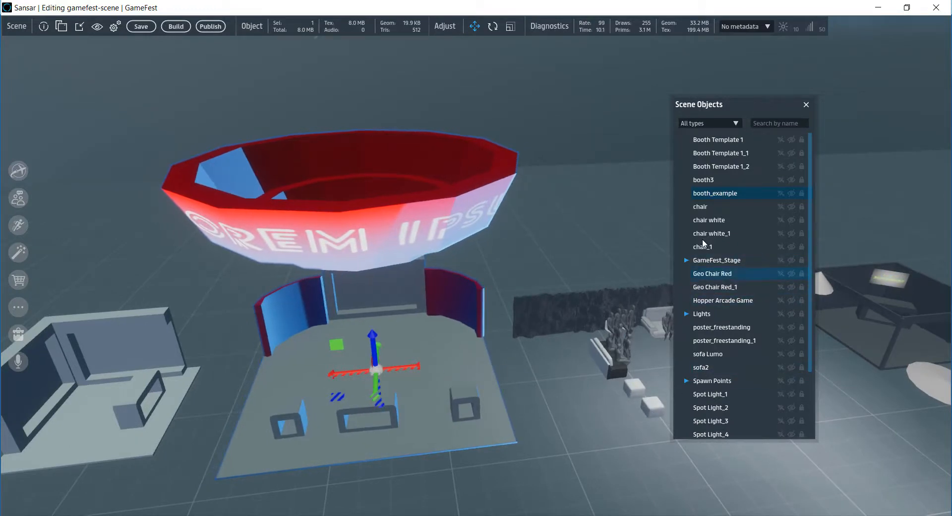
left_click(806, 103)
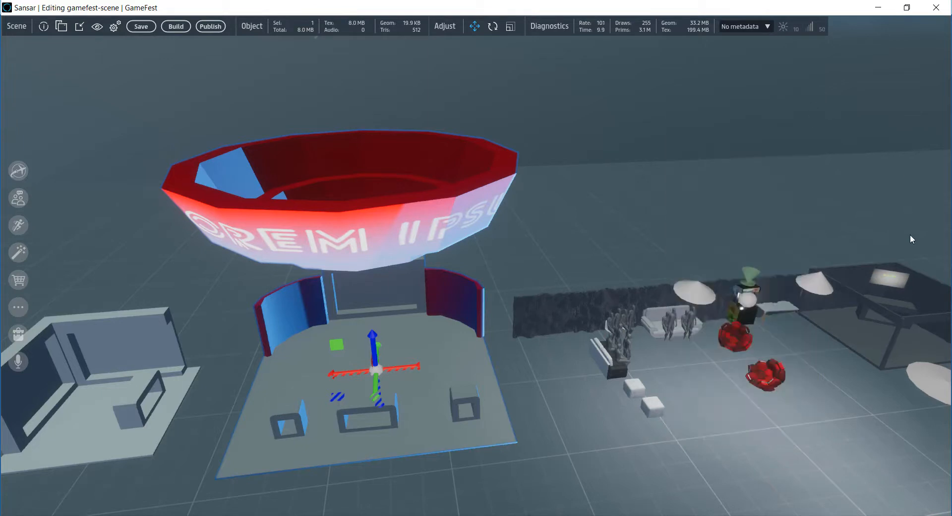
Deselect the booth and examine its hanging sign, curved side panels and back wall from farther away and close up
right_click_drag(548, 389, 559, 357)
key("s")
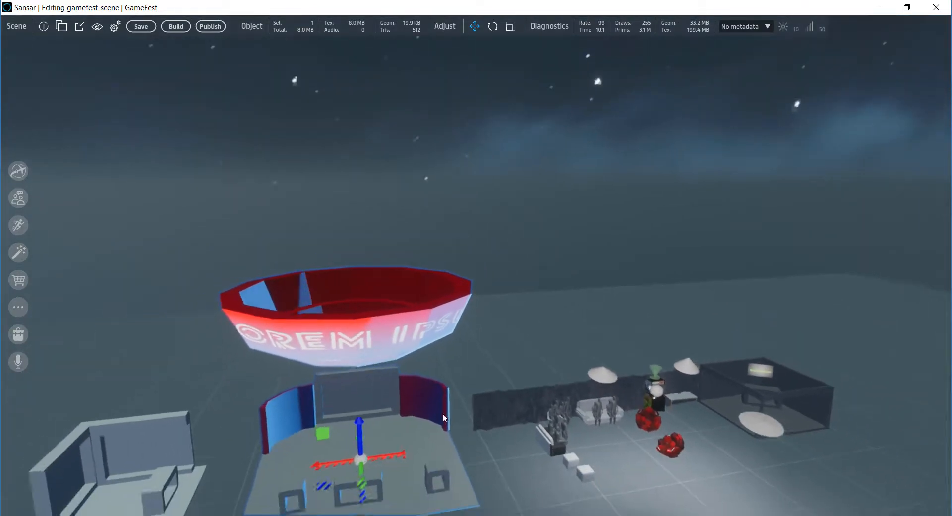
left_click(506, 235)
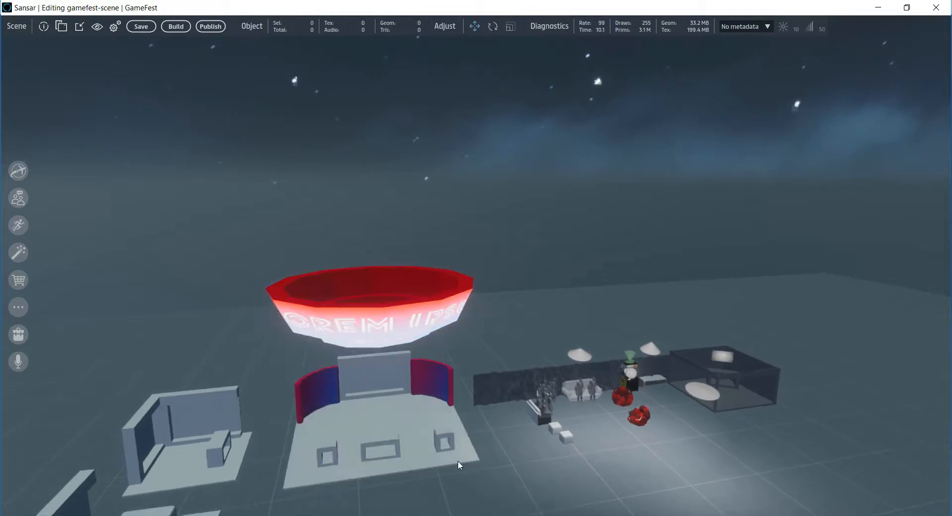
right_click_drag(457, 460, 451, 481)
key("w")
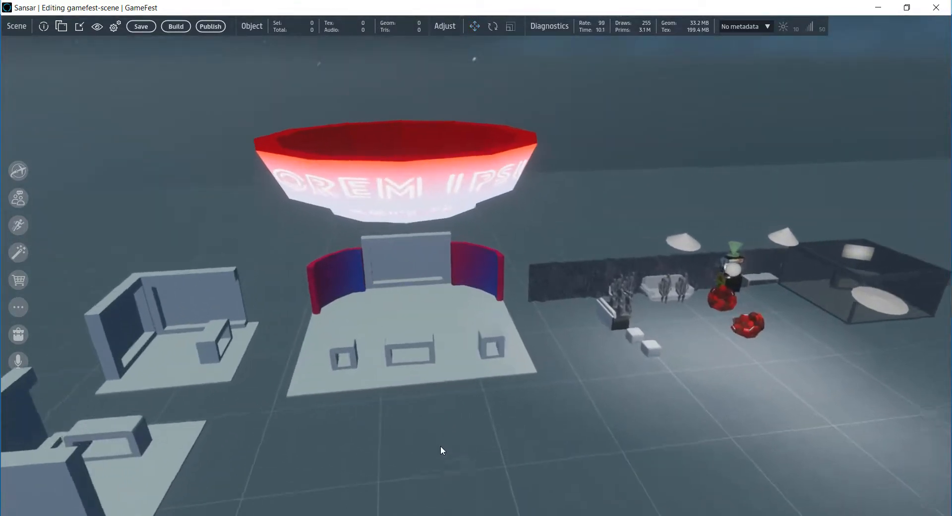
key("w")
right_click_drag(440, 446, 461, 419)
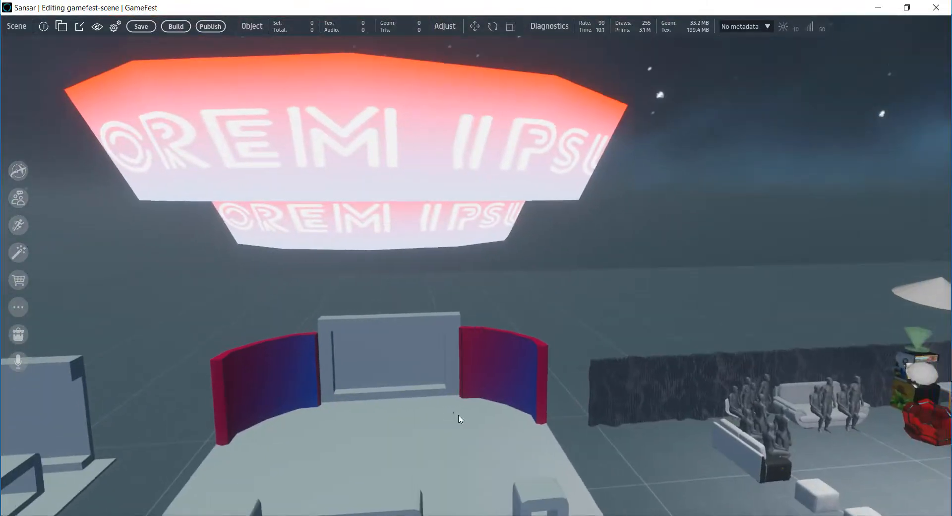
key("a")
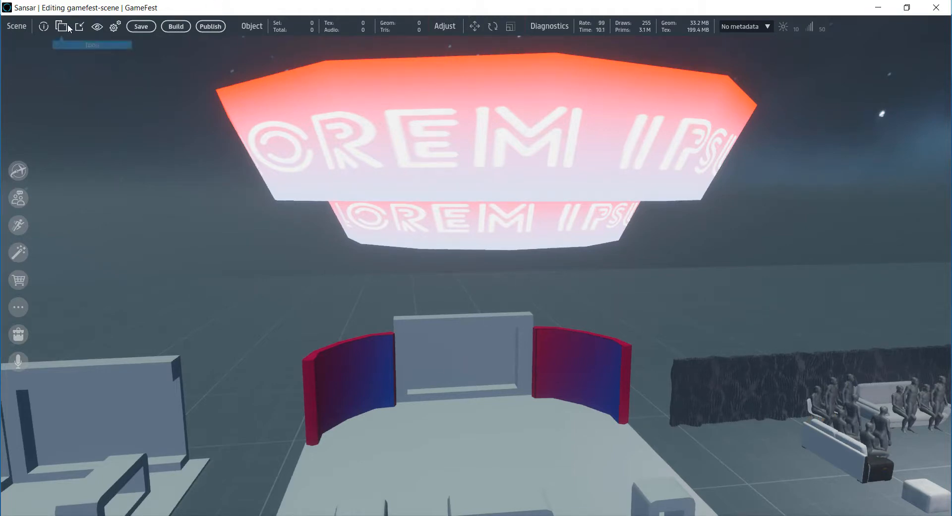
Start a 3D model import and choose screen.fbx from the Models for Sansar folder as the model file
left_click(85, 26)
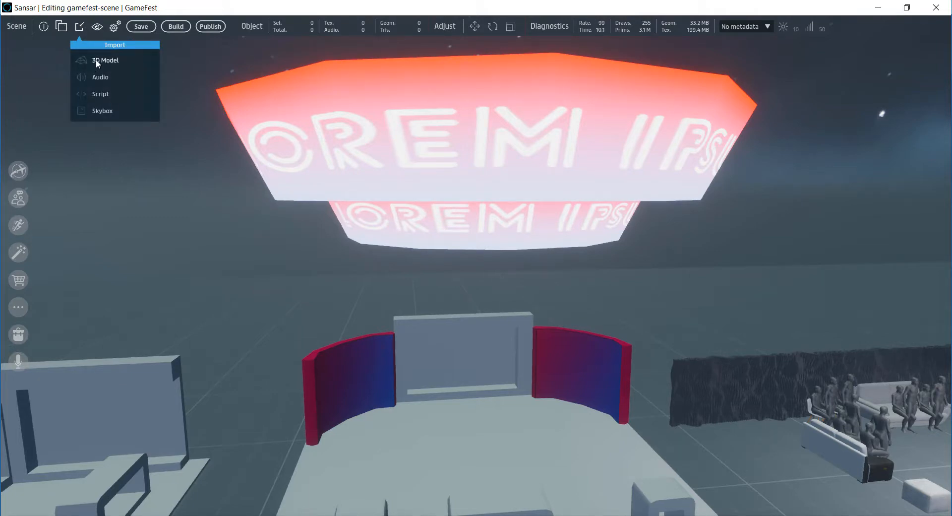
left_click(96, 61)
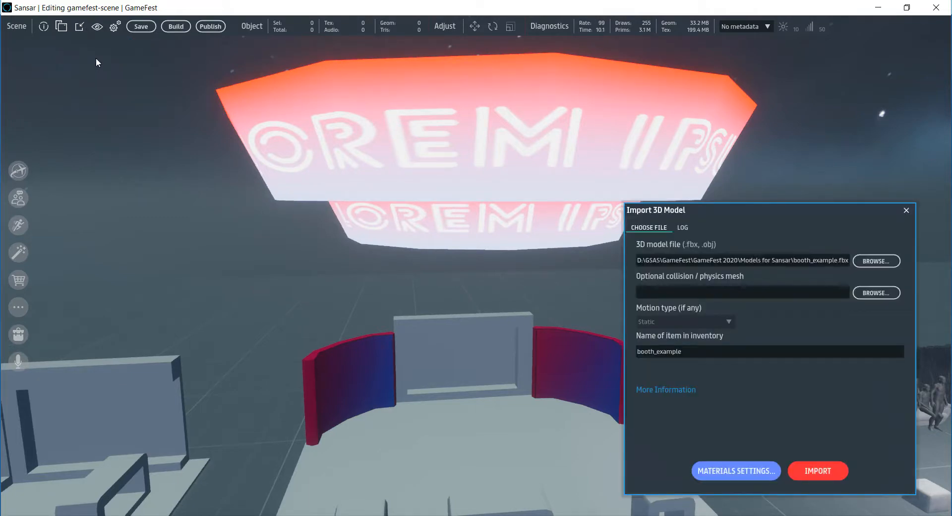
left_click(871, 260)
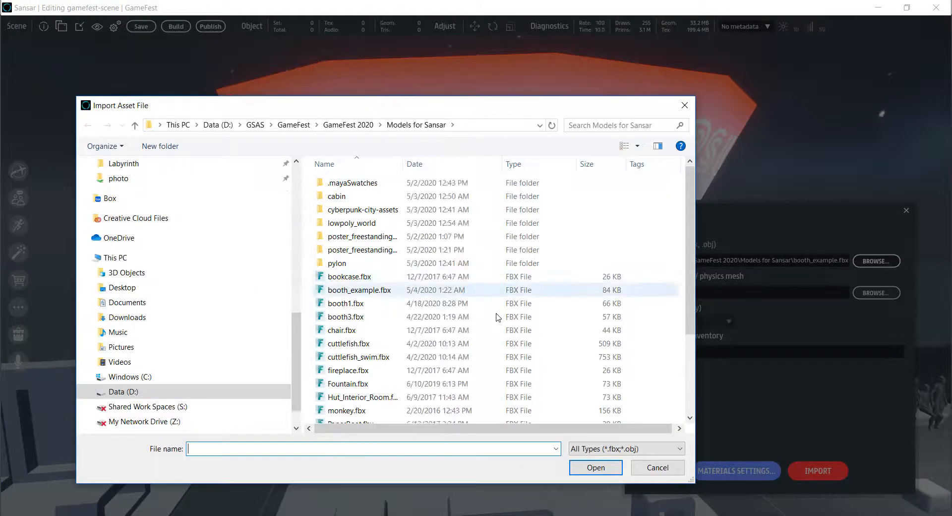
scroll(446, 318, "down", 3)
left_click(360, 352)
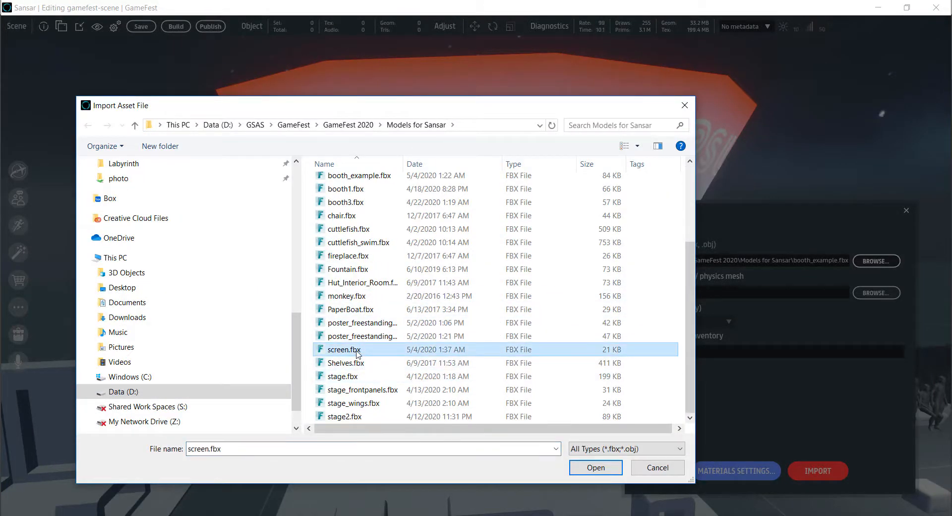
left_click(596, 468)
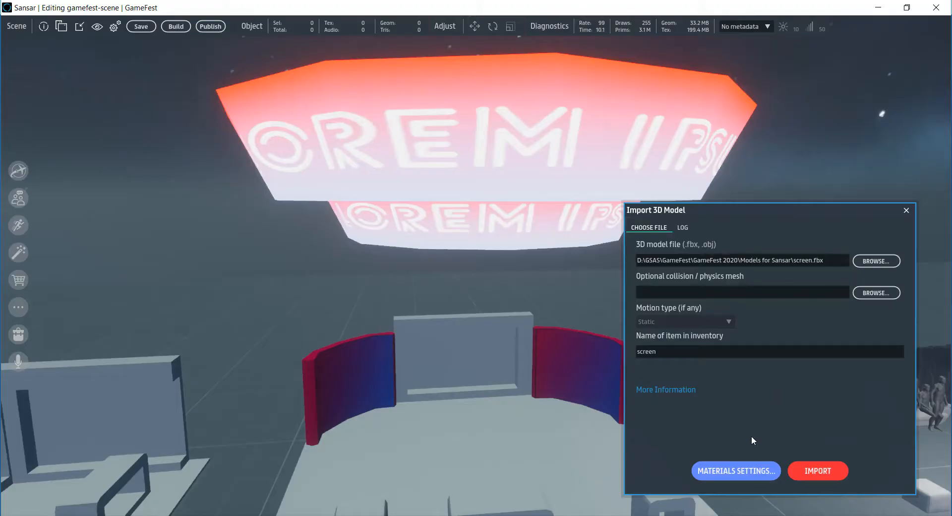
Set the shader of displayscreen_material to Standard + Emissive + UV Animation in the materials settings and look through its parameters
left_click(749, 469)
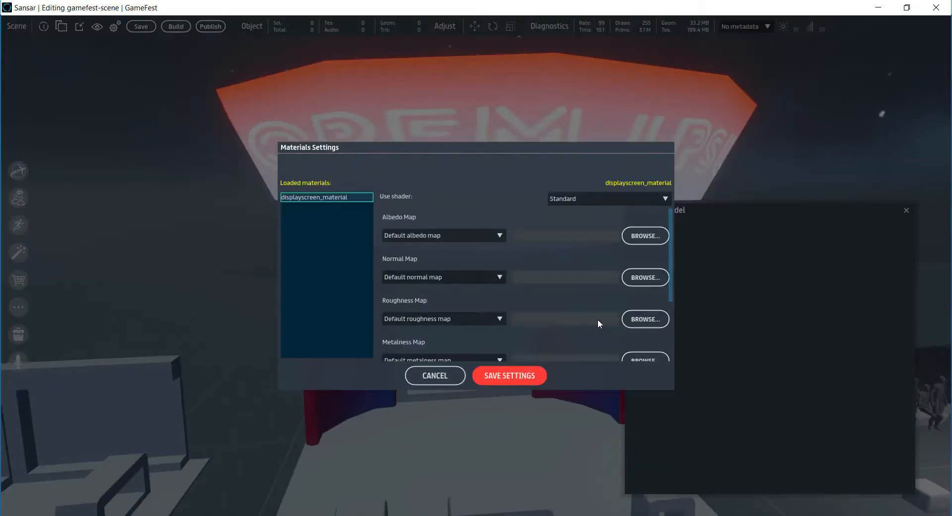
left_click(646, 203)
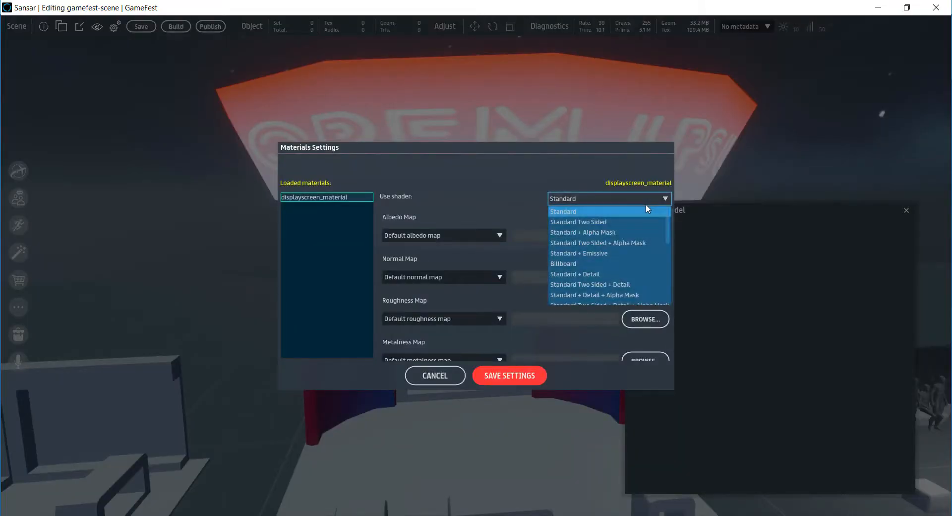
scroll(643, 258, "down", 5)
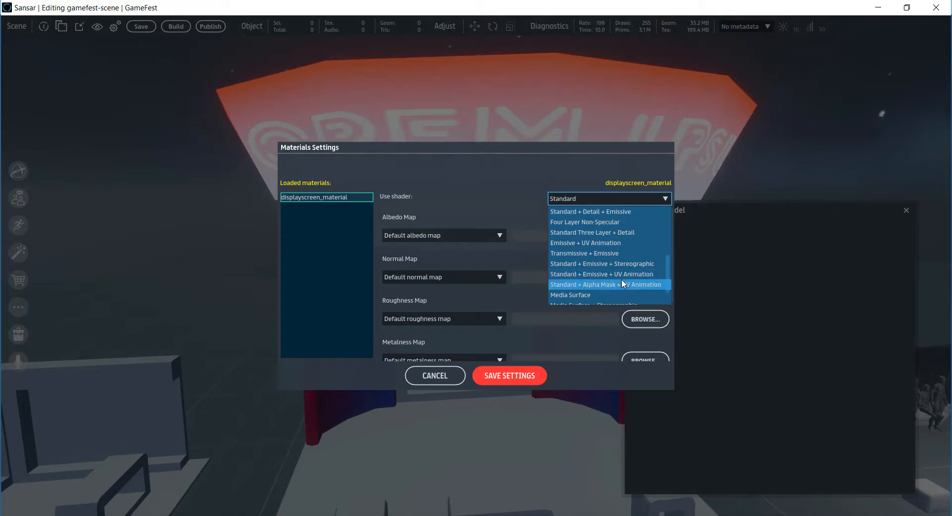
scroll(625, 287, "down", 3)
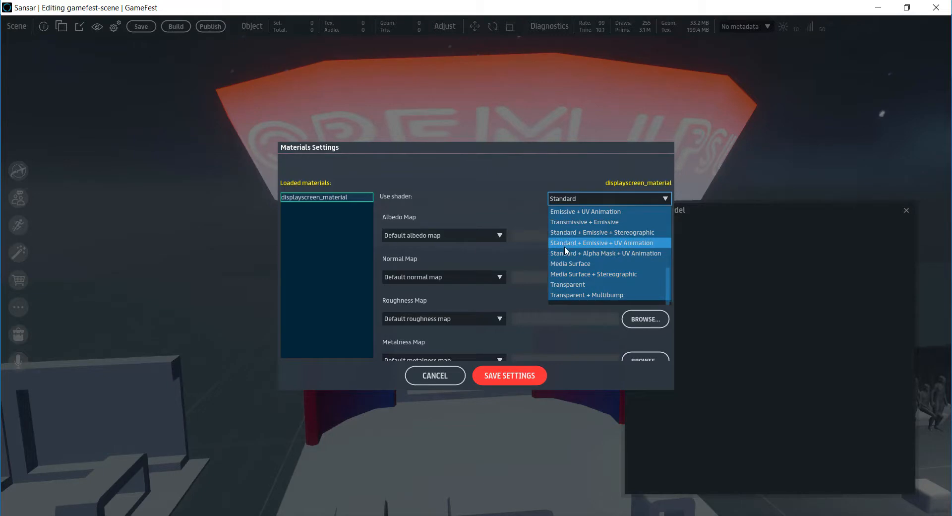
left_click(623, 242)
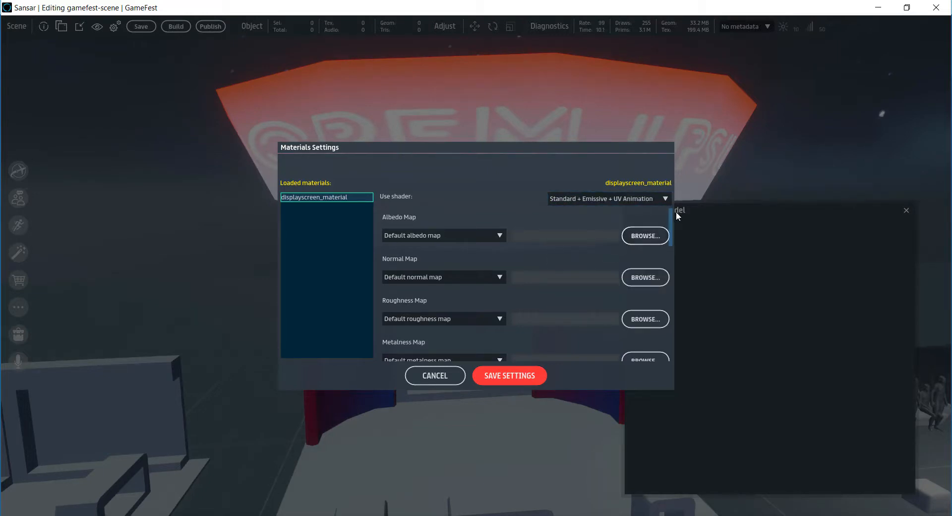
left_click_drag(671, 219, 670, 318)
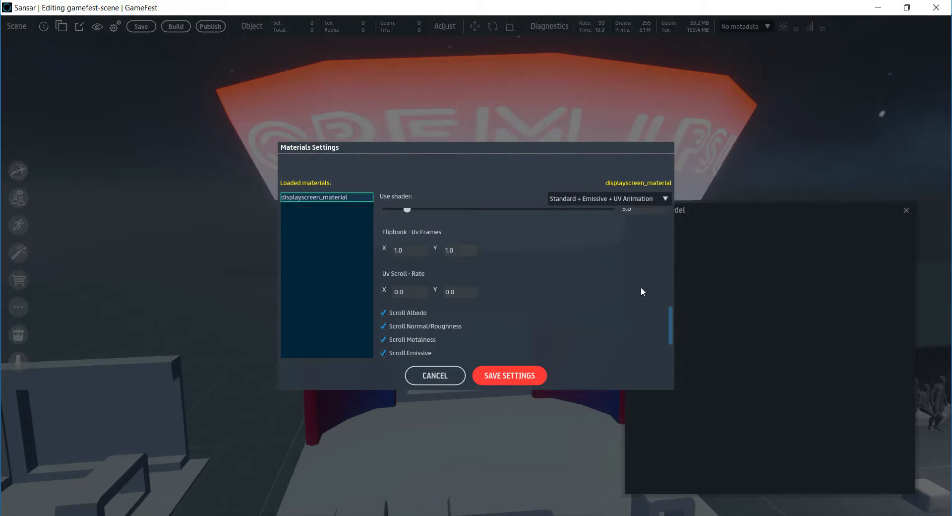
left_click_drag(671, 323, 674, 208)
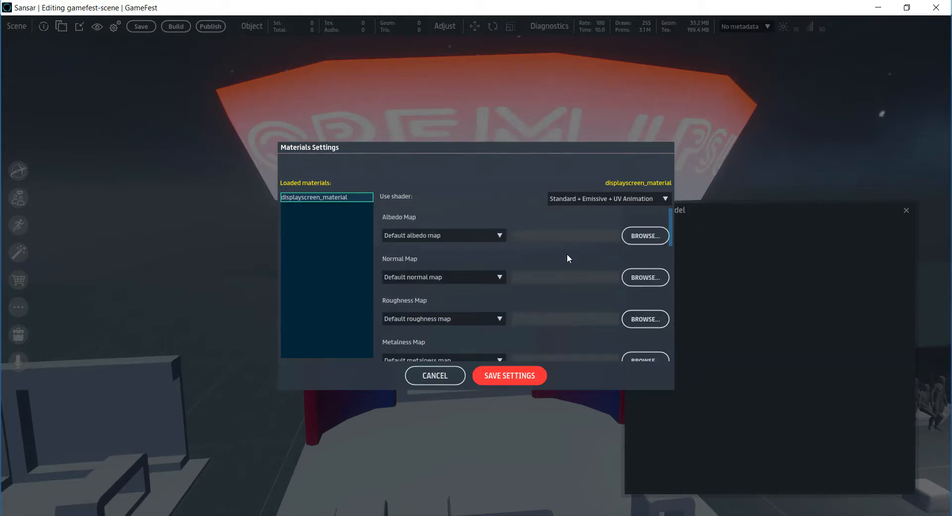
Assign black_64x64.png as the albedo map of displayscreen_material
left_click(636, 237)
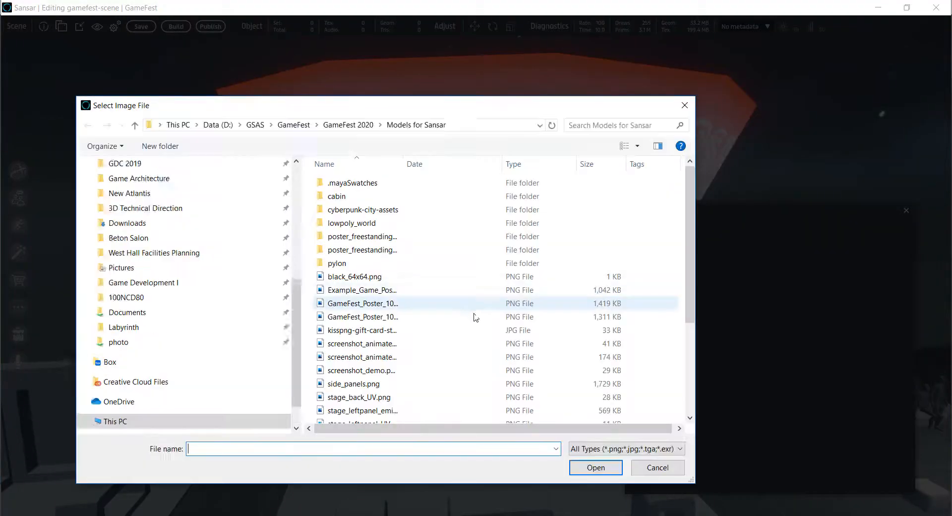
left_click(362, 277)
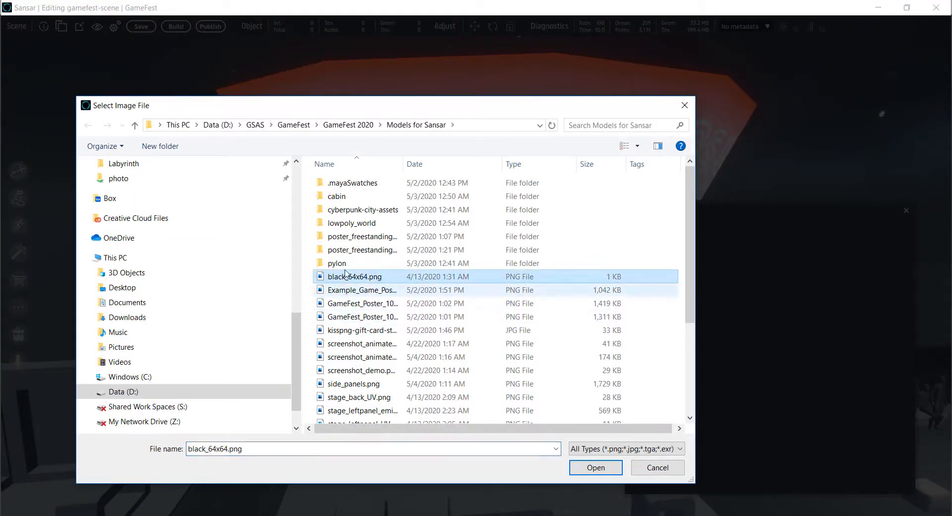
left_click(595, 467)
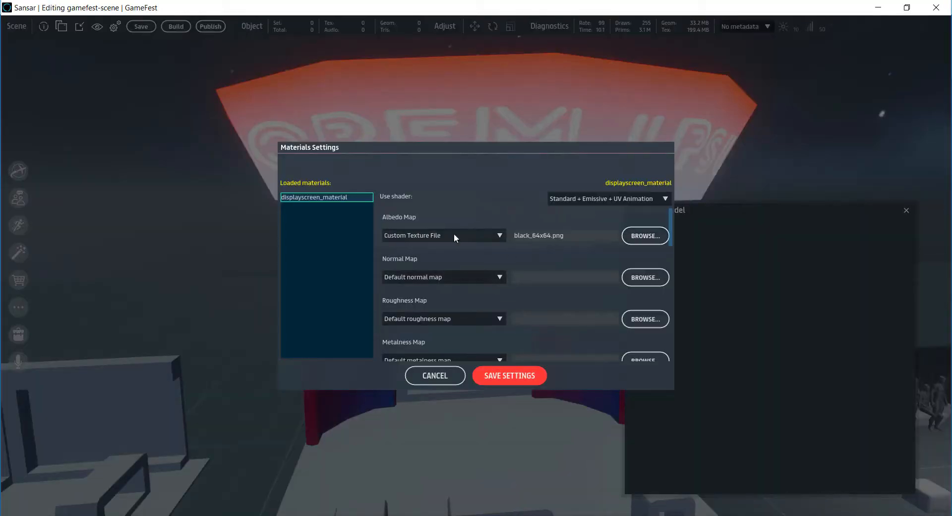
Assign screenshot_animated_demo_2.png as the emissive map, checking its source document screenshot_animated_demo_2.psd in Photoshop before choosing the file
left_click_drag(670, 241, 673, 266)
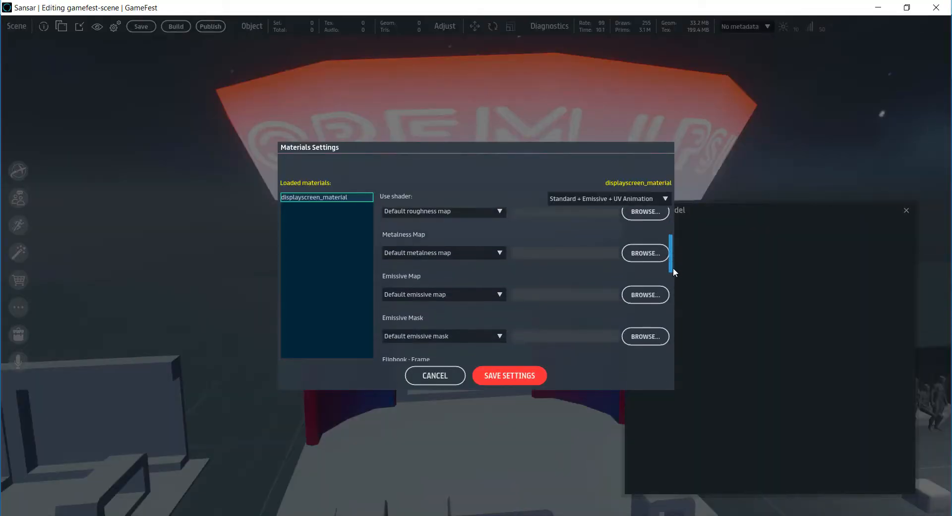
left_click(645, 296)
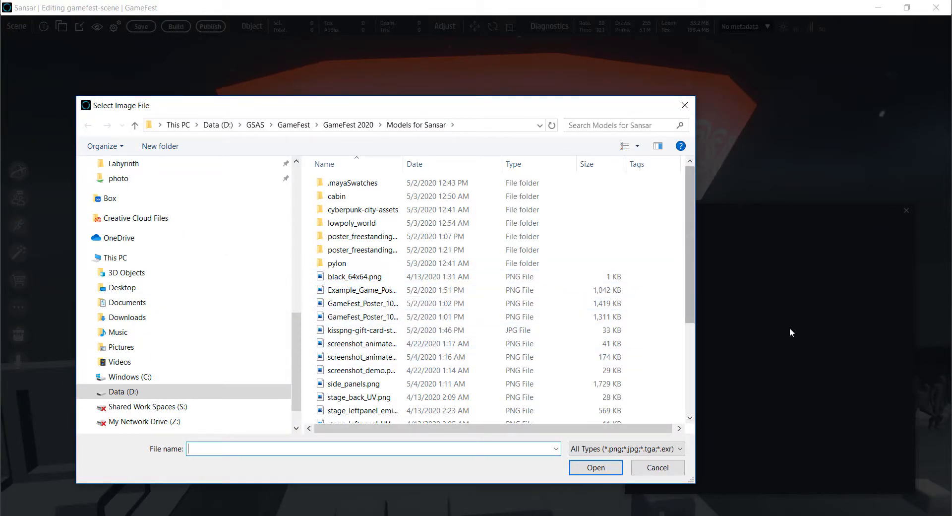
key("alt+Tab")
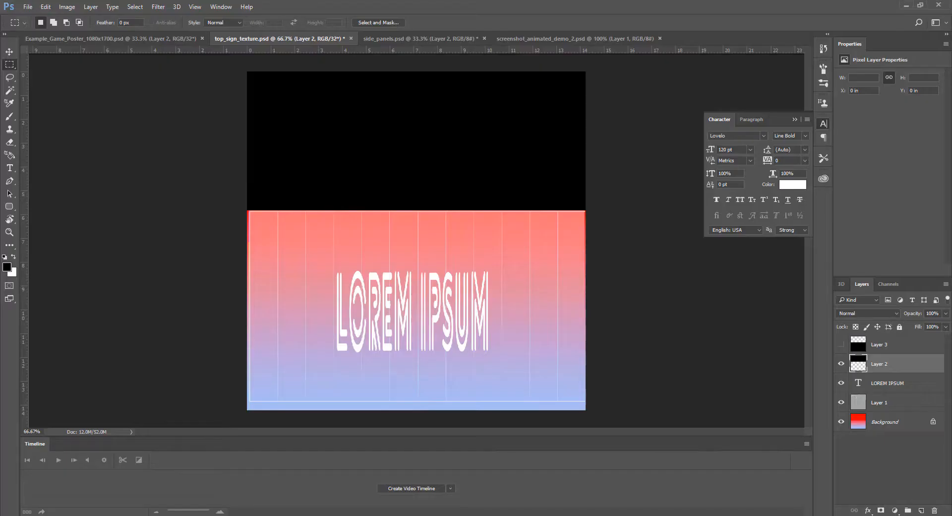
left_click(558, 40)
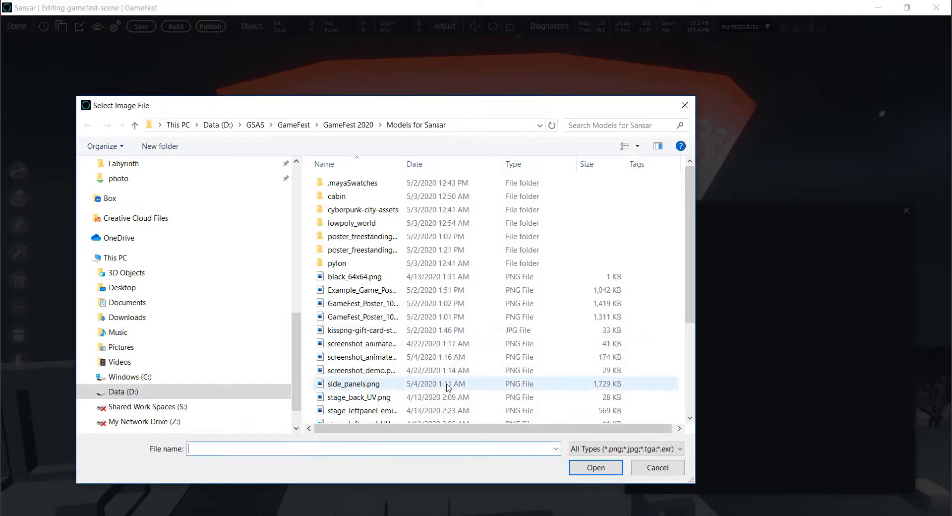
scroll(449, 387, "down", 3)
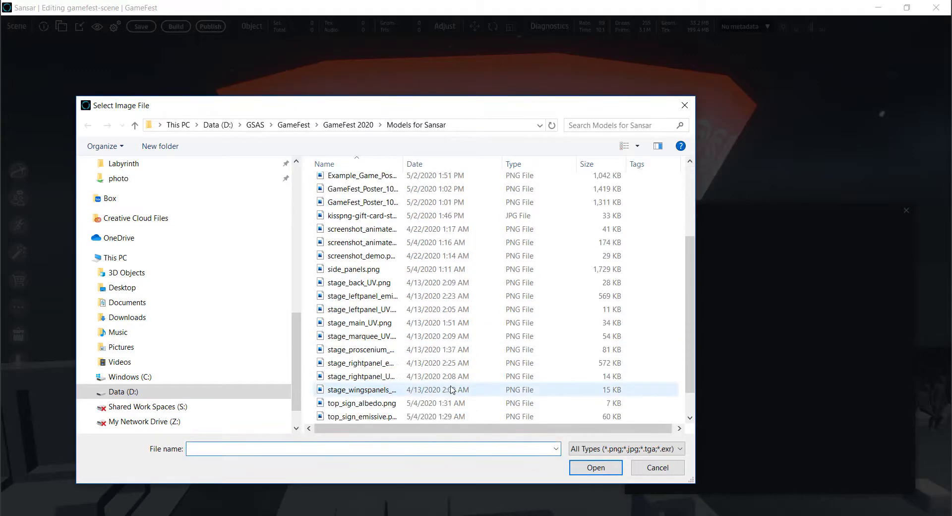
left_click_drag(403, 164, 514, 164)
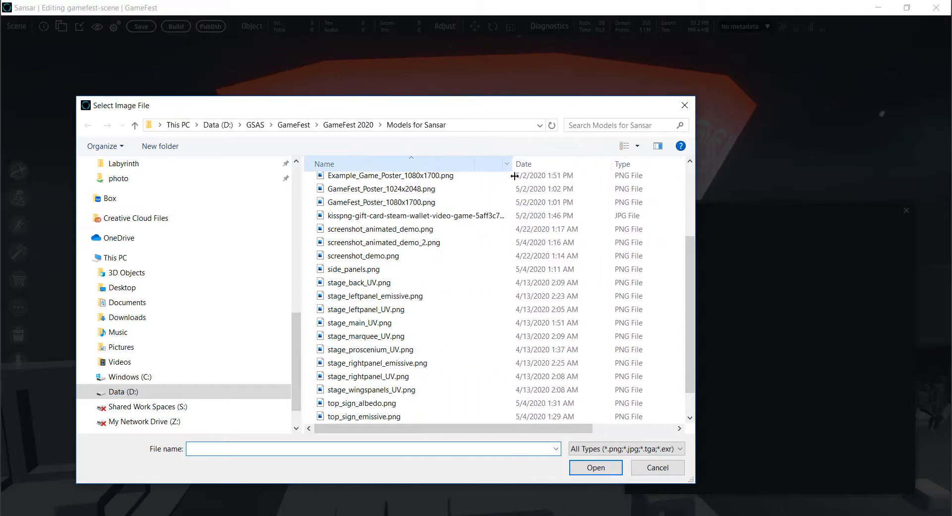
left_click(431, 243)
left_click(595, 467)
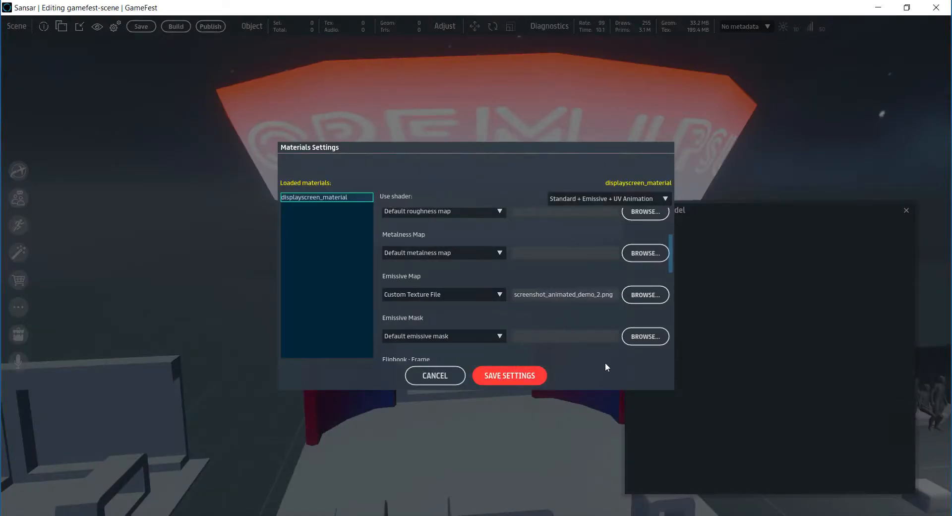
Set the horizontal flipbook UV frame count of displayscreen_material to 4
left_click_drag(671, 266, 676, 296)
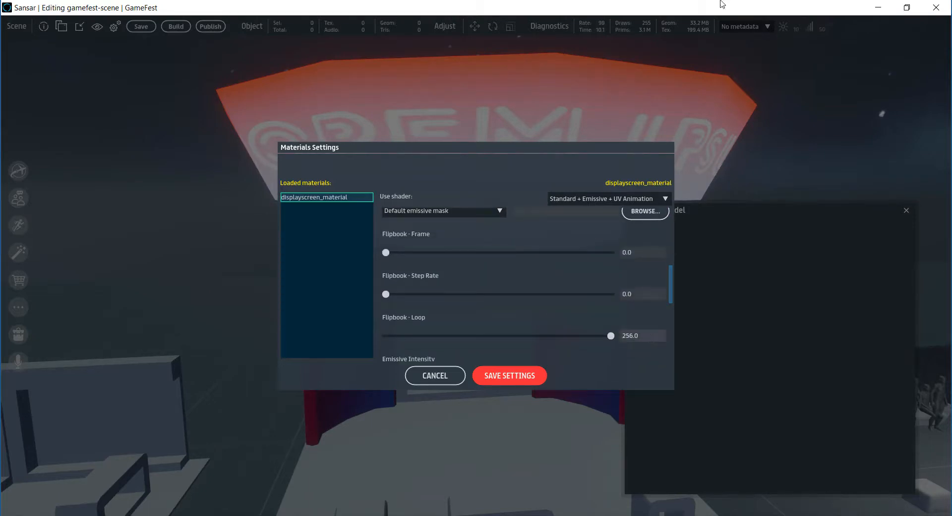
left_click_drag(671, 281, 659, 314)
left_click(415, 301)
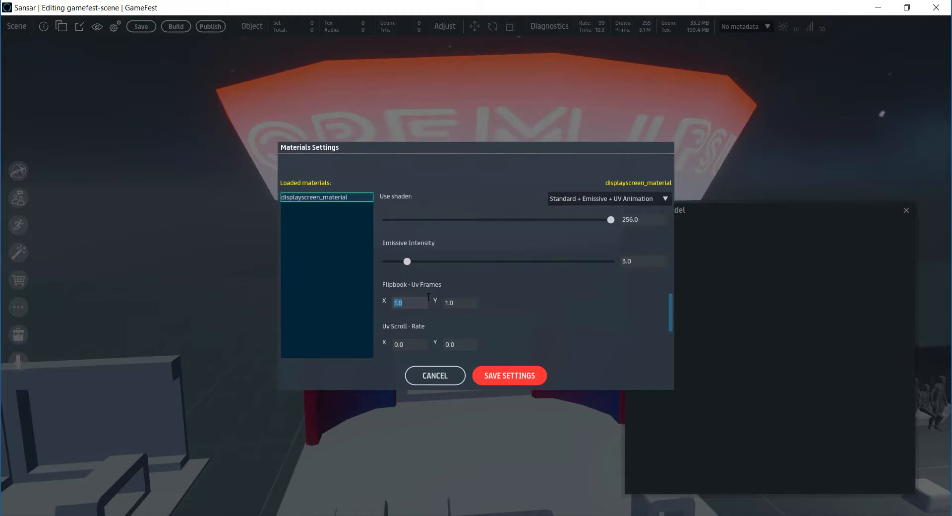
type("4")
key("Tab")
Raise the flipbook step rate of displayscreen_material to about 1.542
left_click_drag(671, 302, 683, 296)
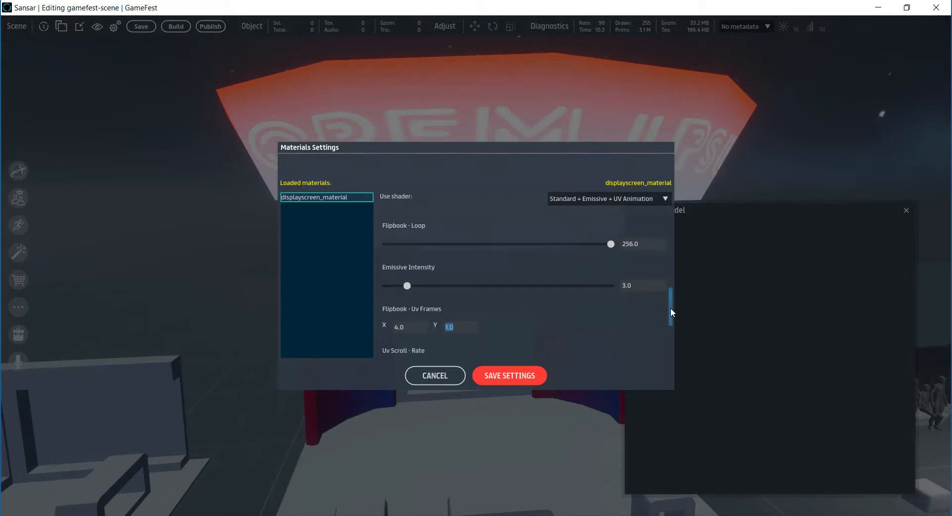
left_click_drag(670, 308, 679, 285)
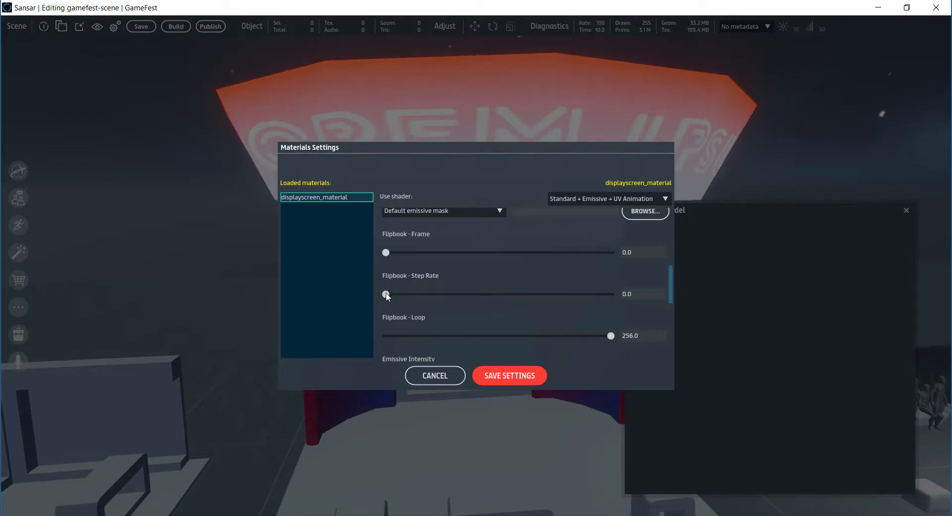
left_click_drag(387, 293, 390, 293)
left_click_drag(674, 299, 674, 311)
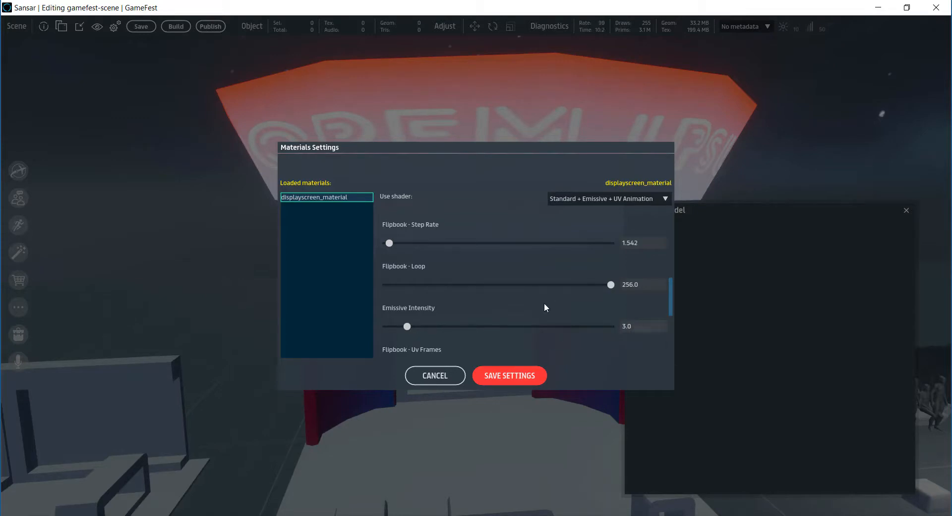
Save the material settings, import the screen model into the inventory and close the import window
left_click(520, 377)
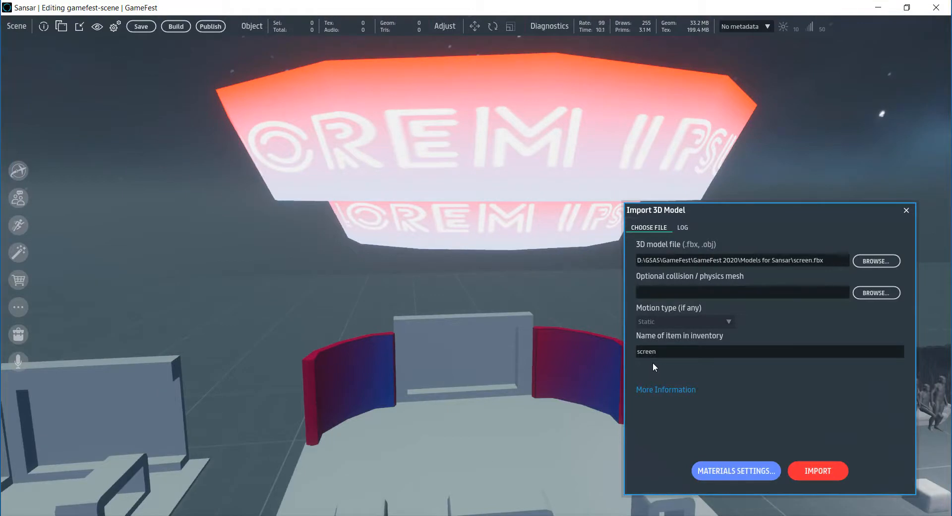
left_click(818, 472)
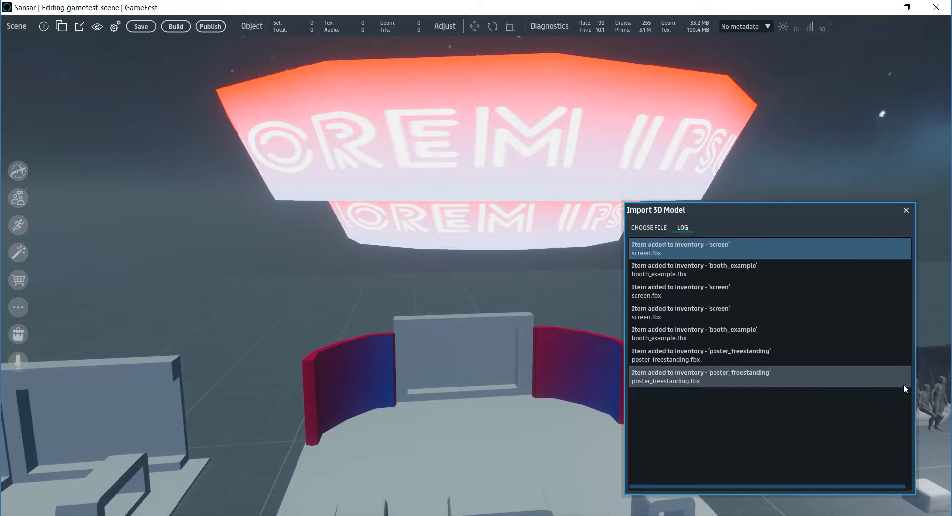
left_click(906, 211)
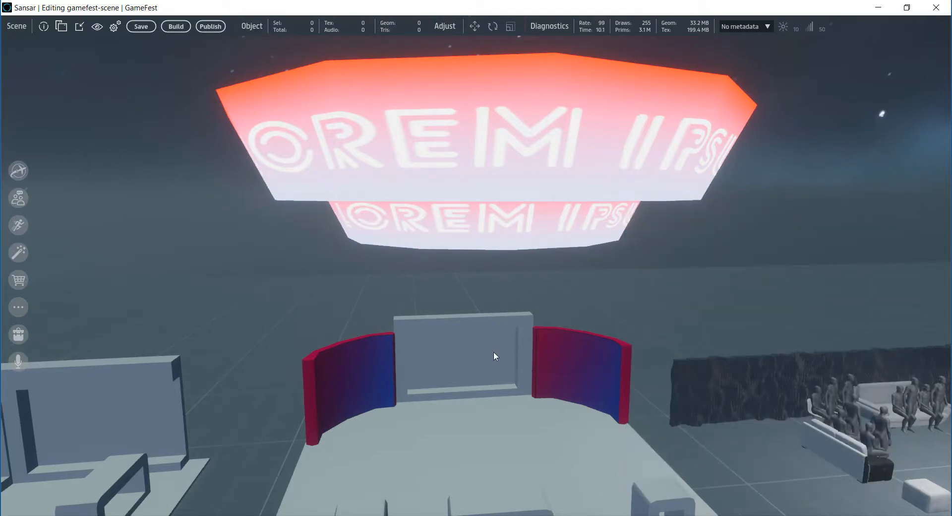
Place the screen object from the inventory on the booth floor in front of the back wall
left_click(62, 27)
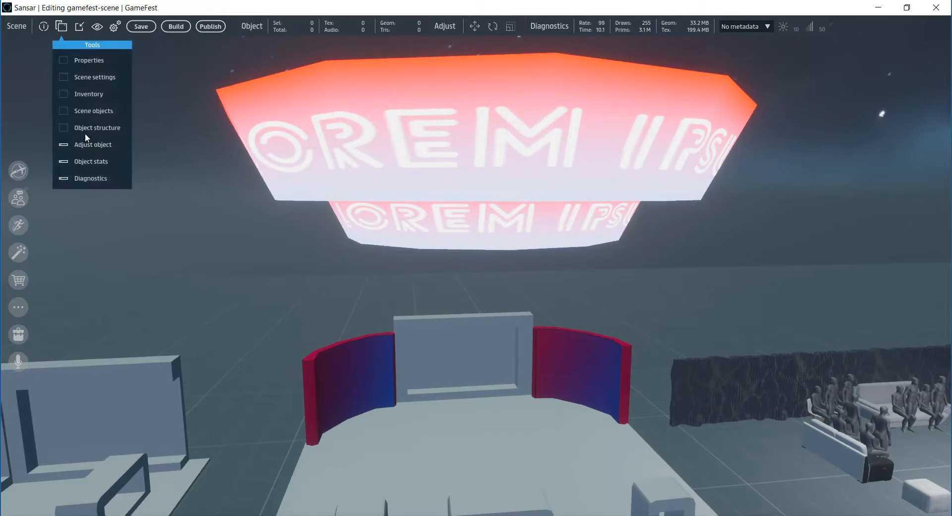
left_click(102, 110)
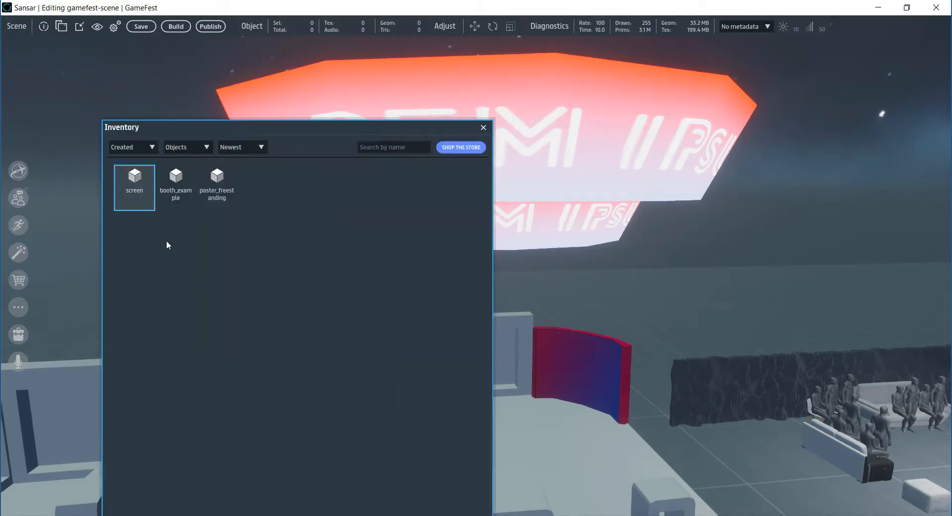
left_click_drag(233, 130, 157, 107)
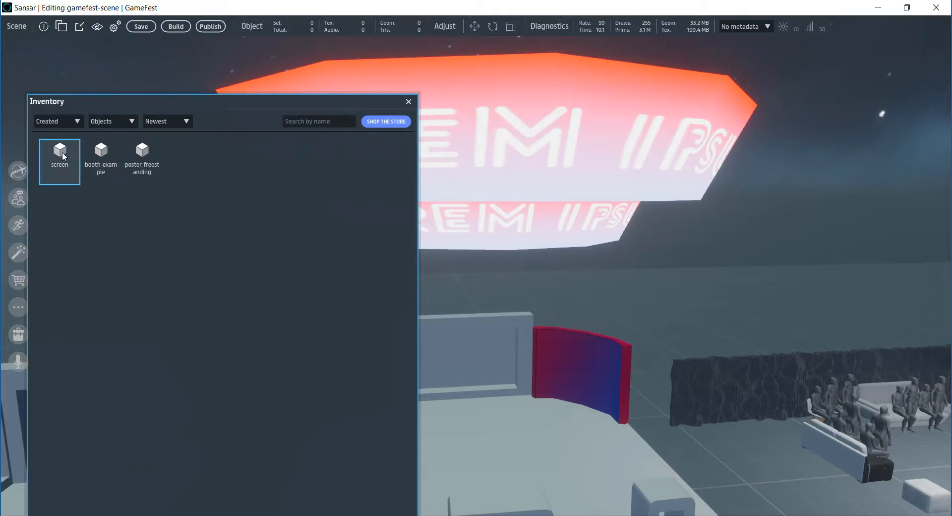
left_click_drag(62, 151, 479, 414)
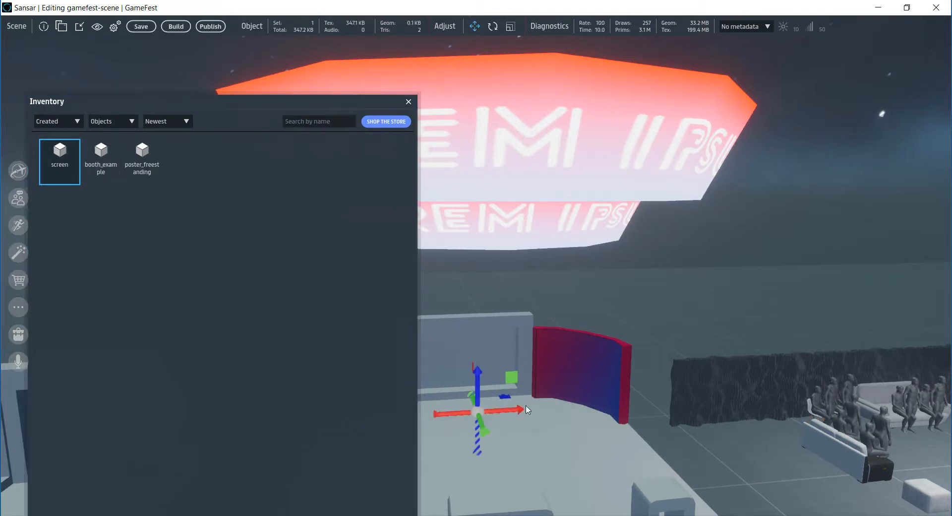
left_click(409, 101)
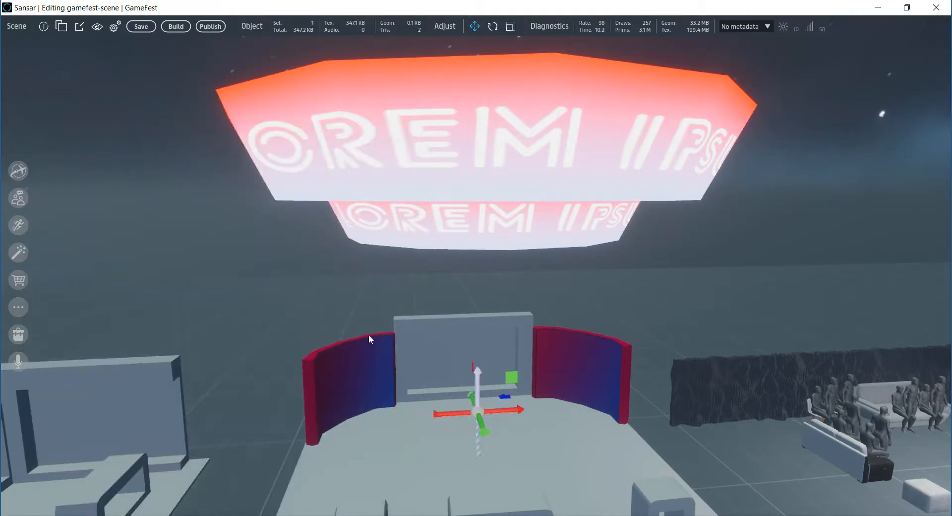
Set the screen's scale to 25 and its Z rotation to 180 in its properties
left_click(62, 27)
left_click(82, 60)
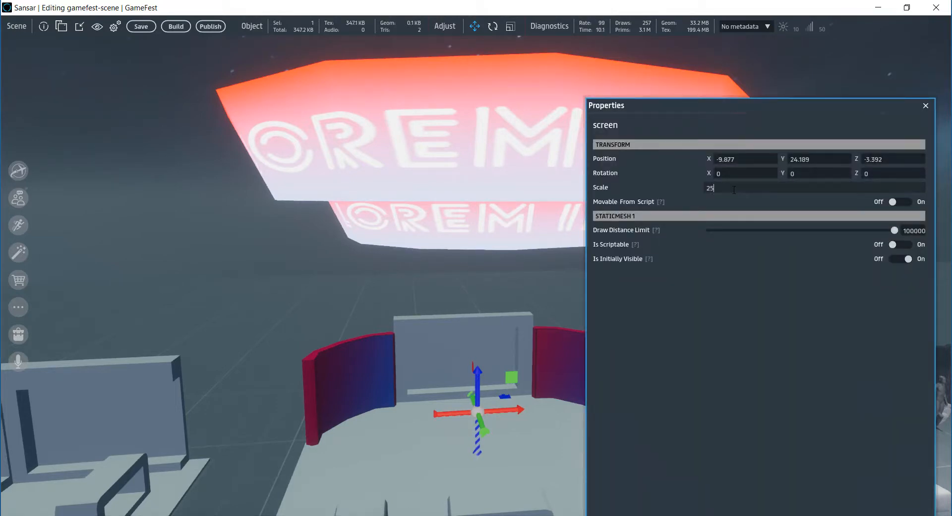
left_click(734, 189)
left_click_drag(838, 109, 865, 93)
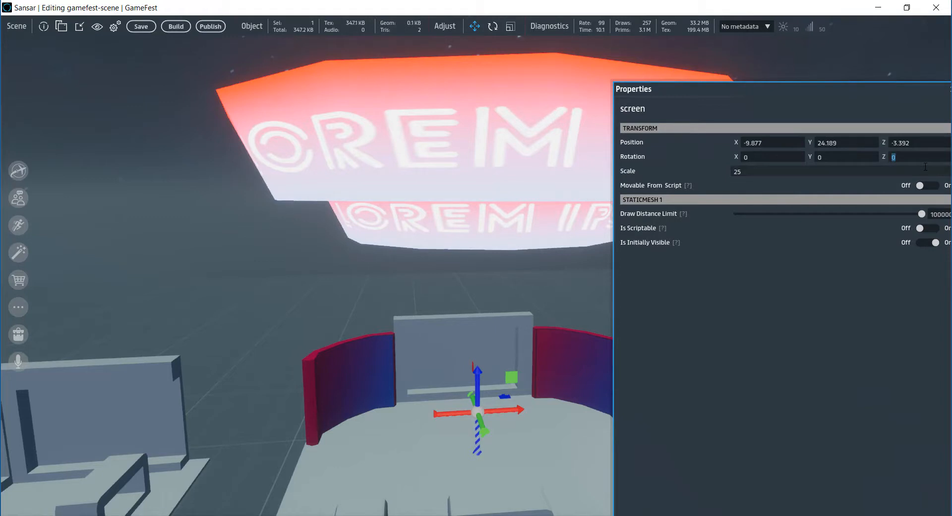
key("Return")
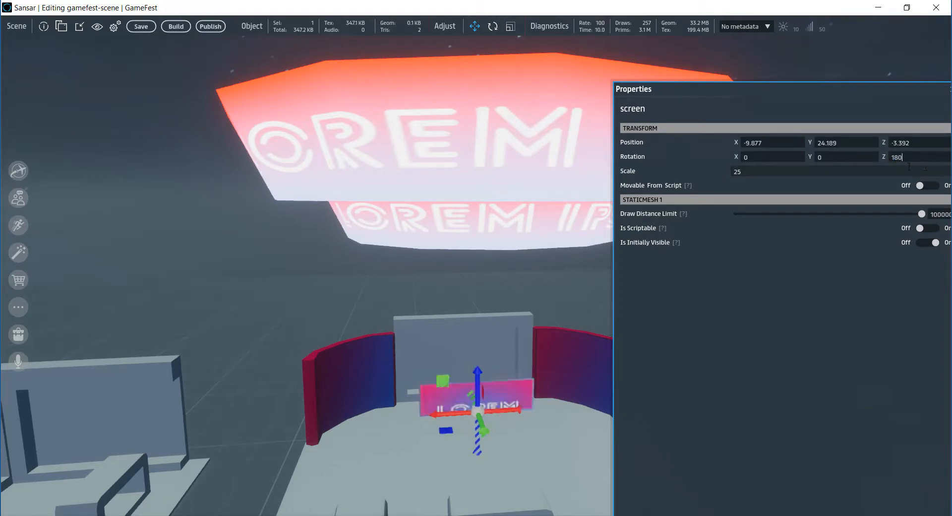
left_click_drag(888, 92, 793, 79)
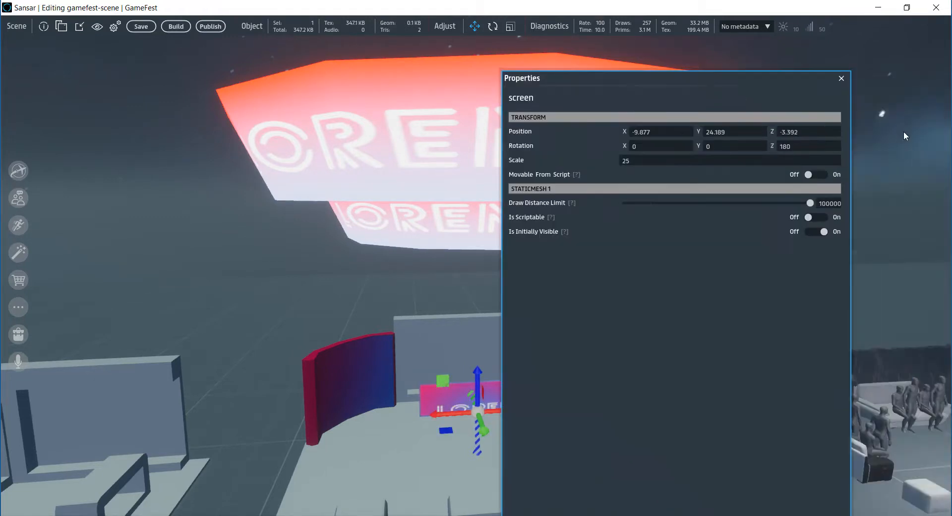
left_click(841, 79)
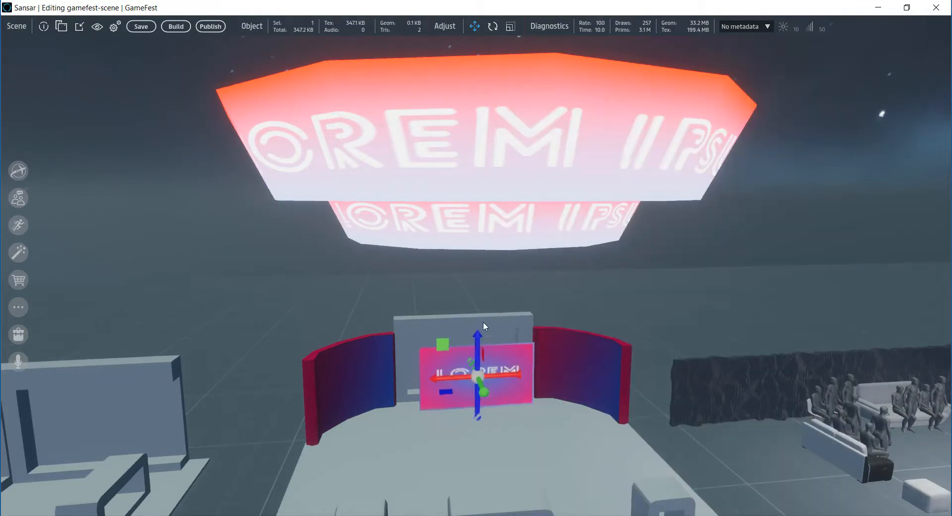
Move the screen up, sideways and back until it fits inside the booth's back wall frame, and deselect it
left_click_drag(480, 318, 480, 312)
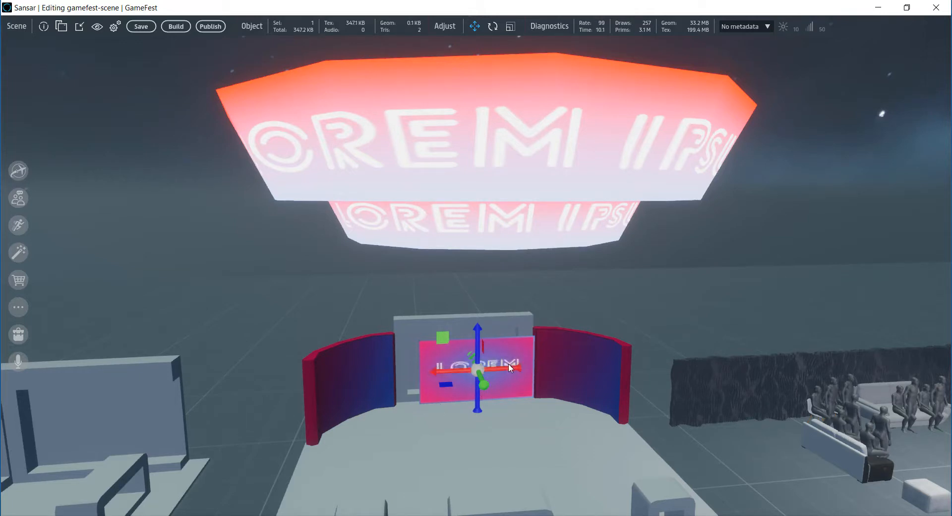
left_click_drag(515, 366, 442, 292)
left_click_drag(502, 354, 504, 355)
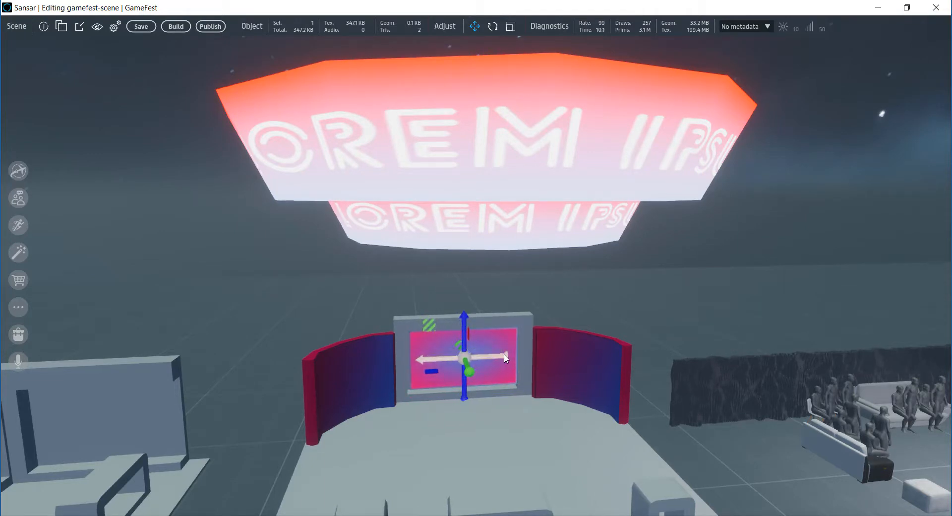
left_click_drag(465, 323, 464, 325)
left_click_drag(469, 374, 456, 349)
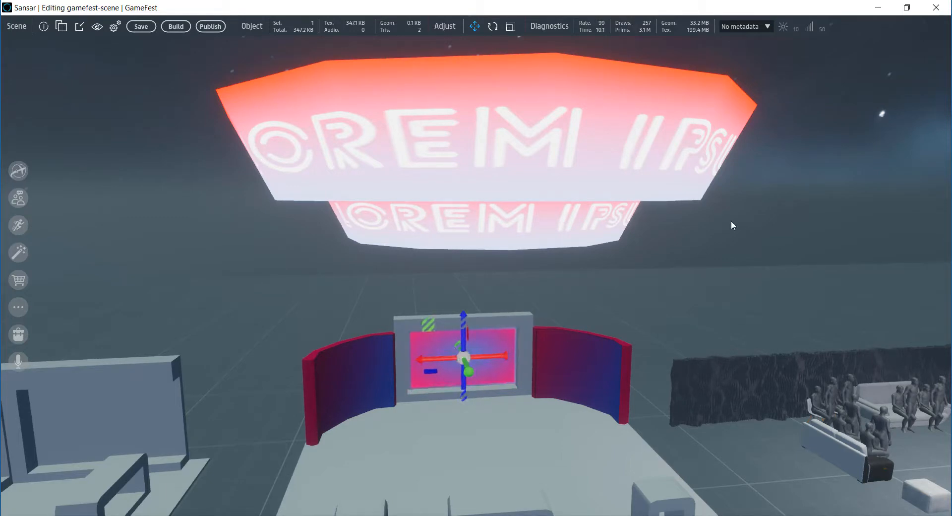
left_click(705, 251)
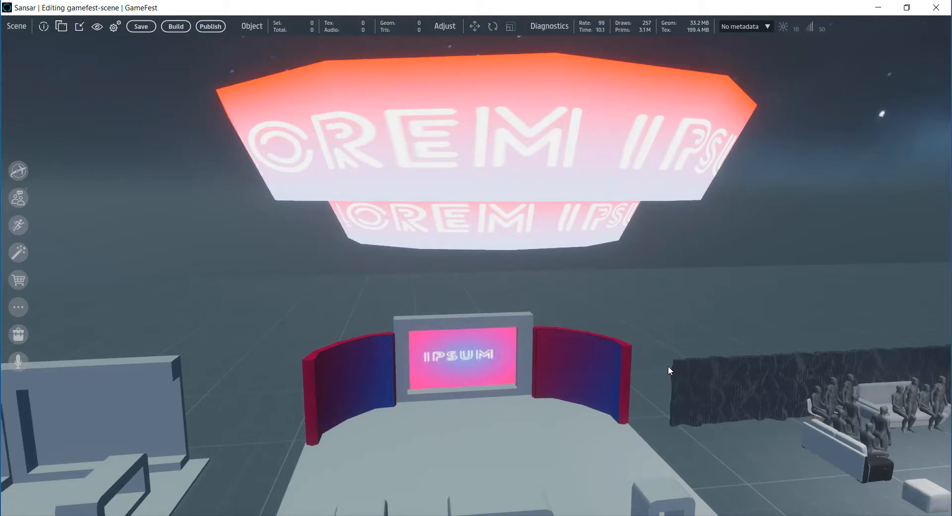
List scripts from all sources in the inventory and attach the Link Giver OnClick v1.0 script to the booth screen
right_click_drag(657, 412, 632, 435)
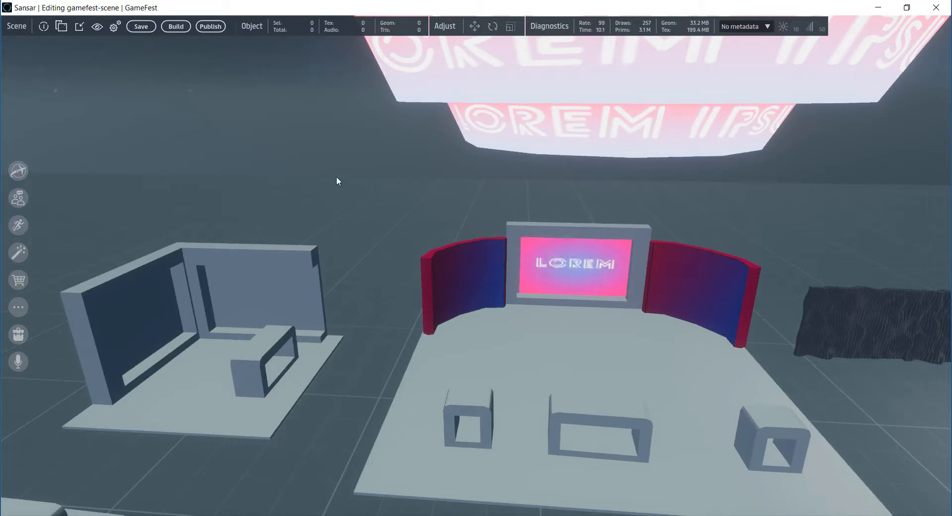
left_click(61, 26)
left_click(82, 38)
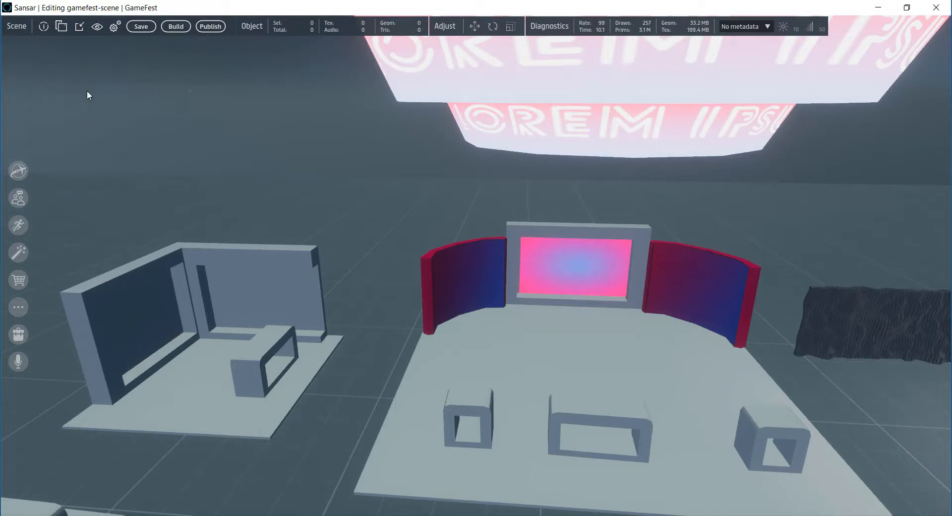
left_click(63, 121)
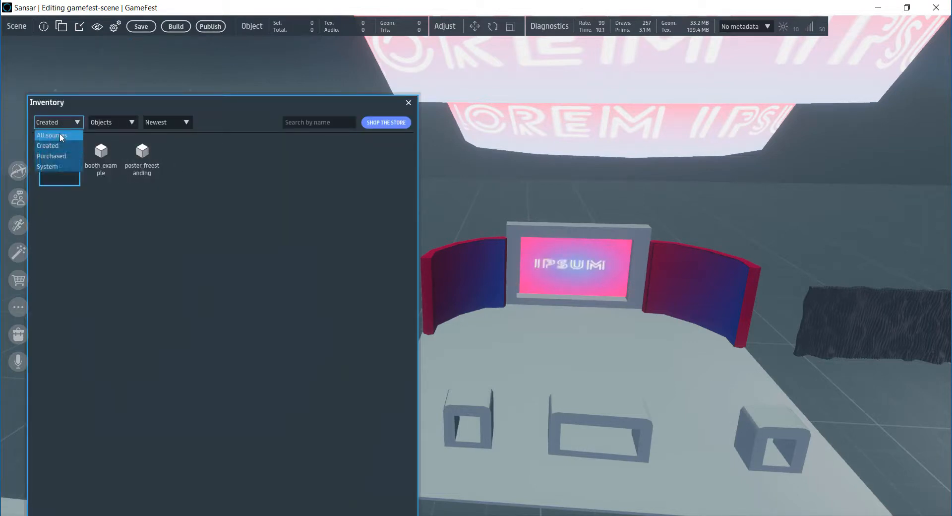
left_click(55, 134)
left_click(110, 125)
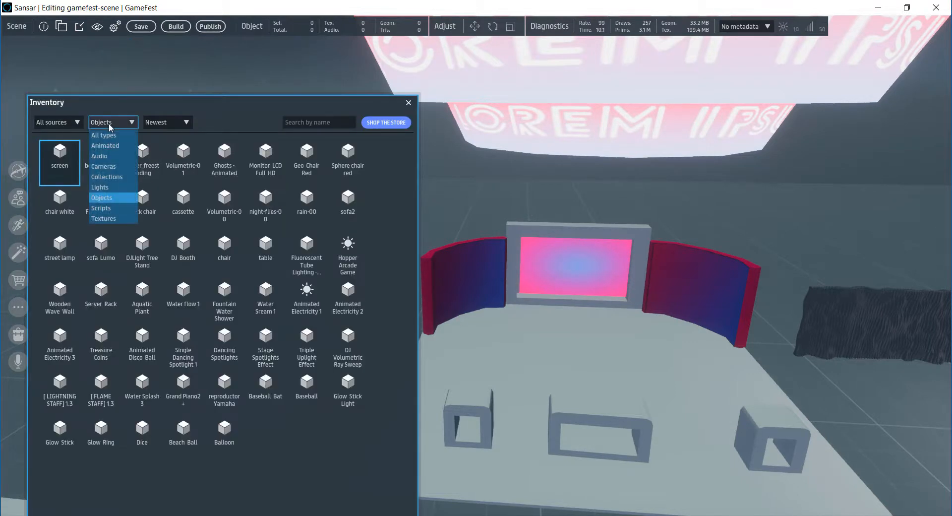
left_click(118, 212)
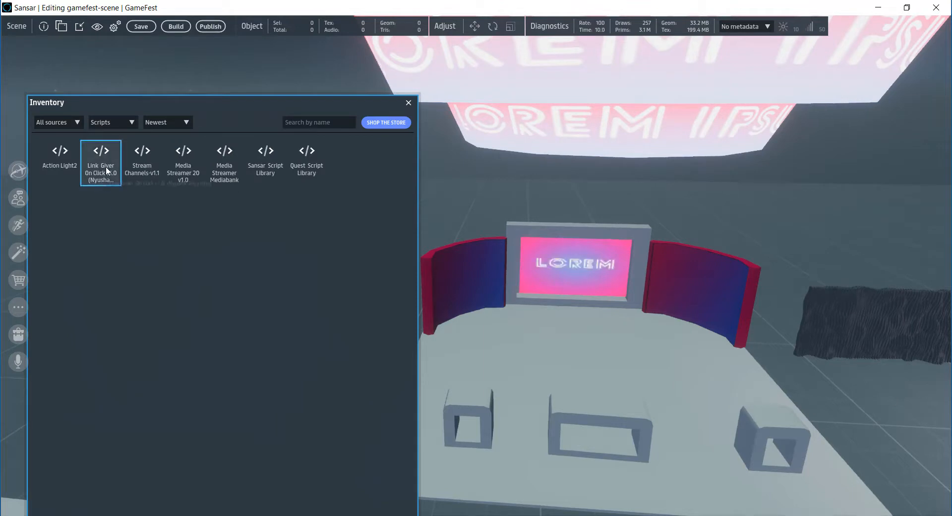
left_click_drag(105, 154, 577, 264)
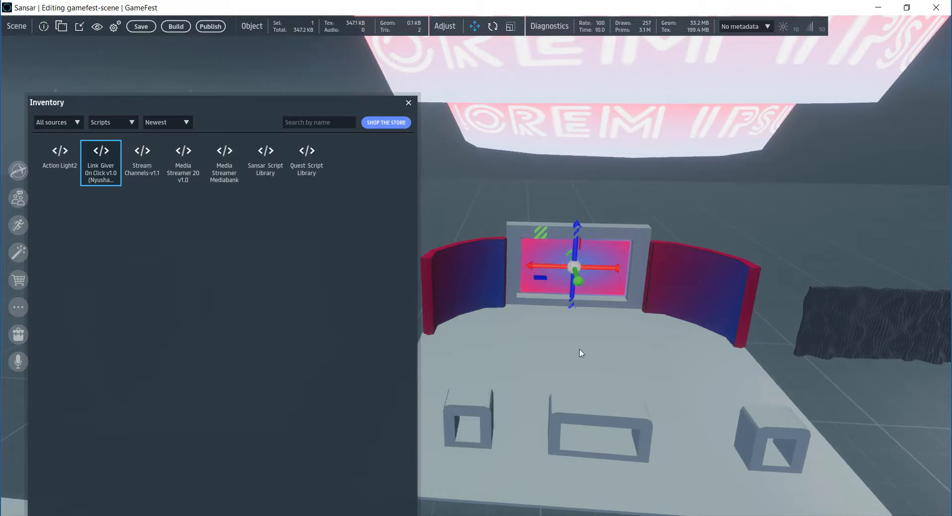
Set the Link Giver script's hover text prompt to "Click Me to Download Game!" in the screen's properties
left_click(411, 103)
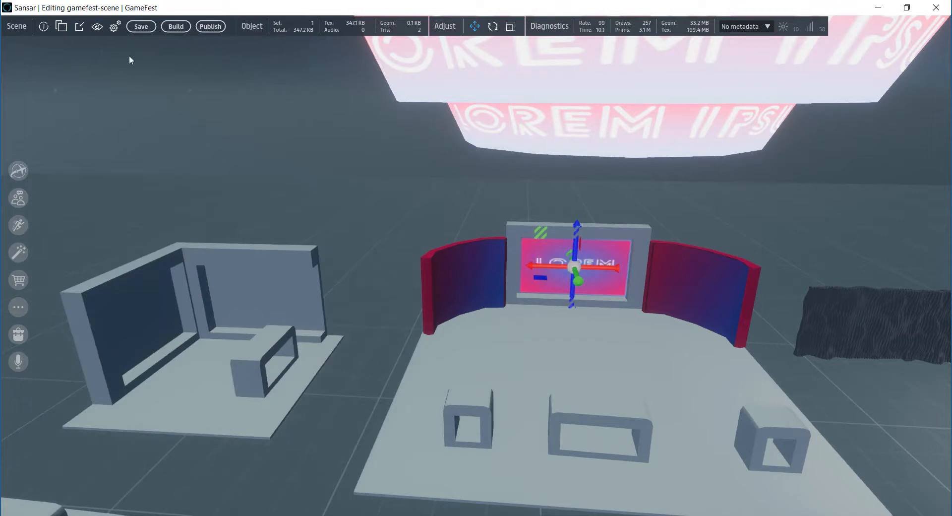
left_click(64, 25)
left_click(87, 60)
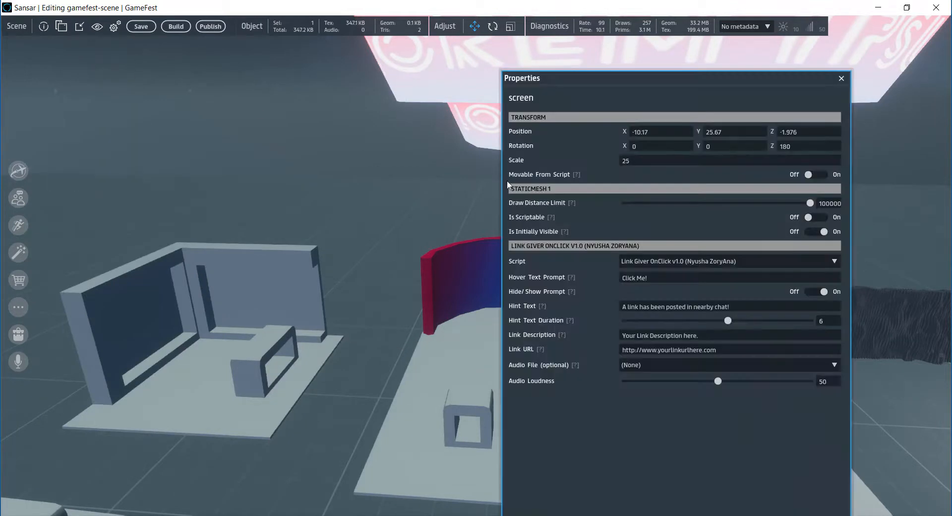
left_click_drag(736, 78, 347, 47)
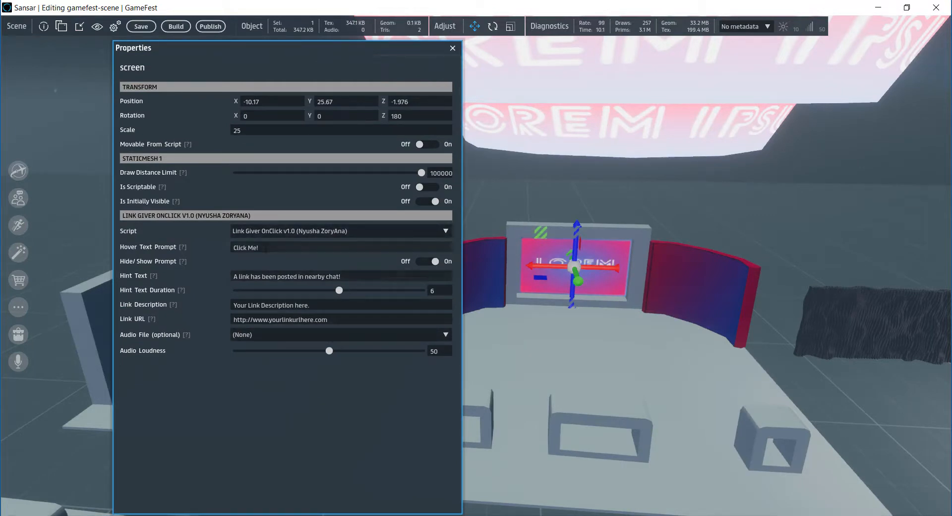
left_click(274, 247)
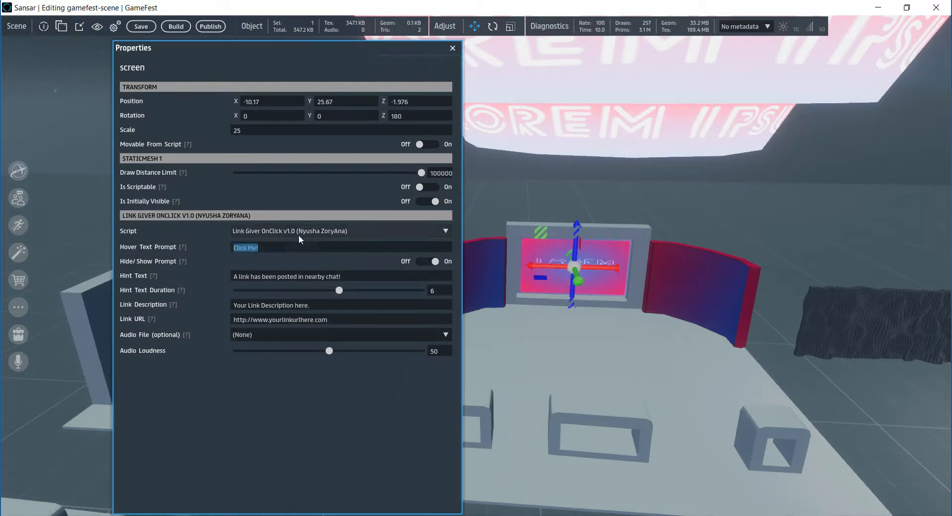
type("Click")
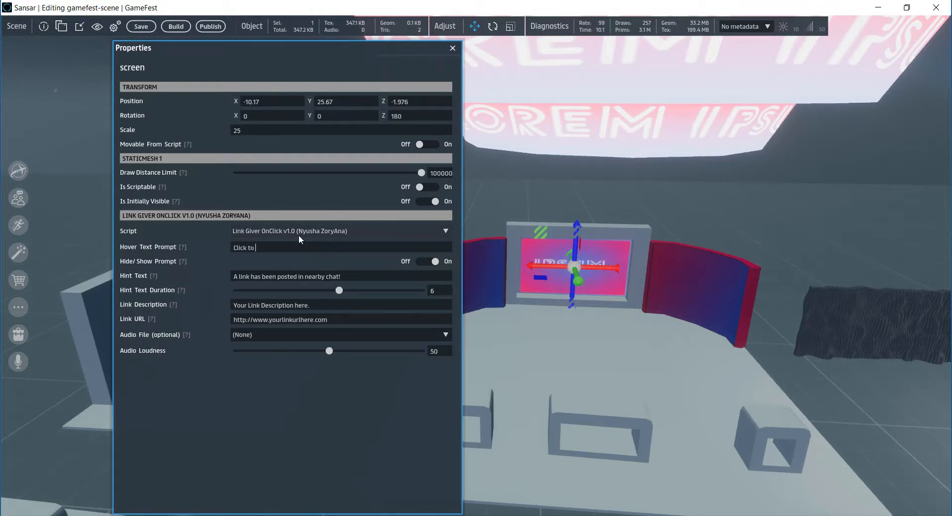
type(" Me to Download Game!")
Set the Link Giver script's link description to "Click the link to download the game"
left_click(333, 305)
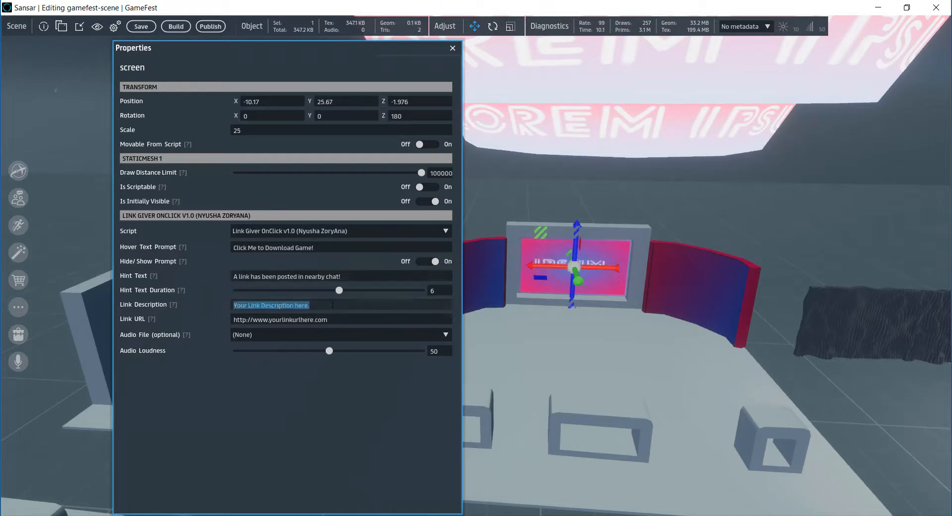
type("Cli")
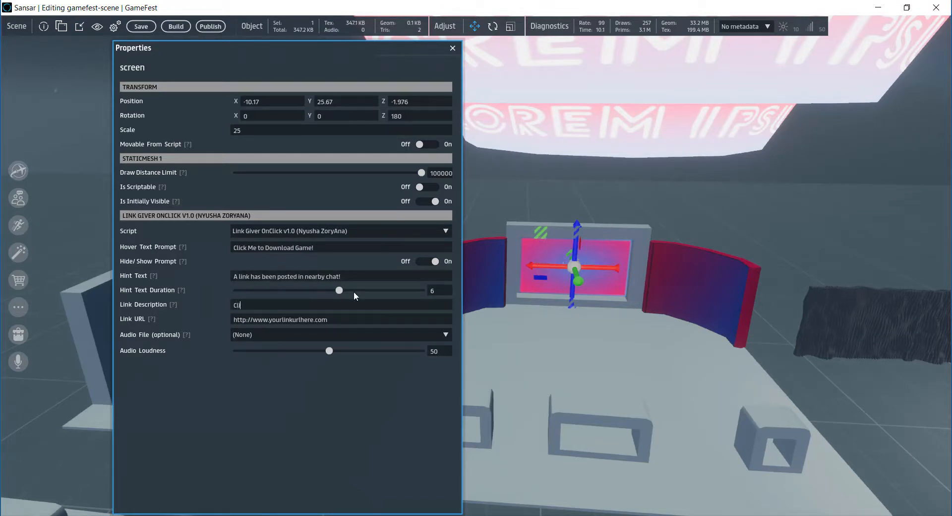
type("ck the link t")
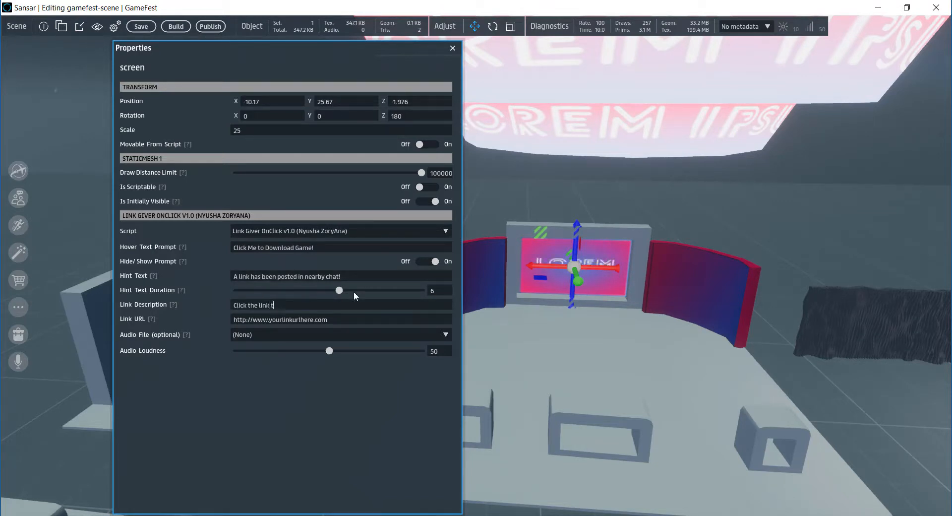
type("o download ")
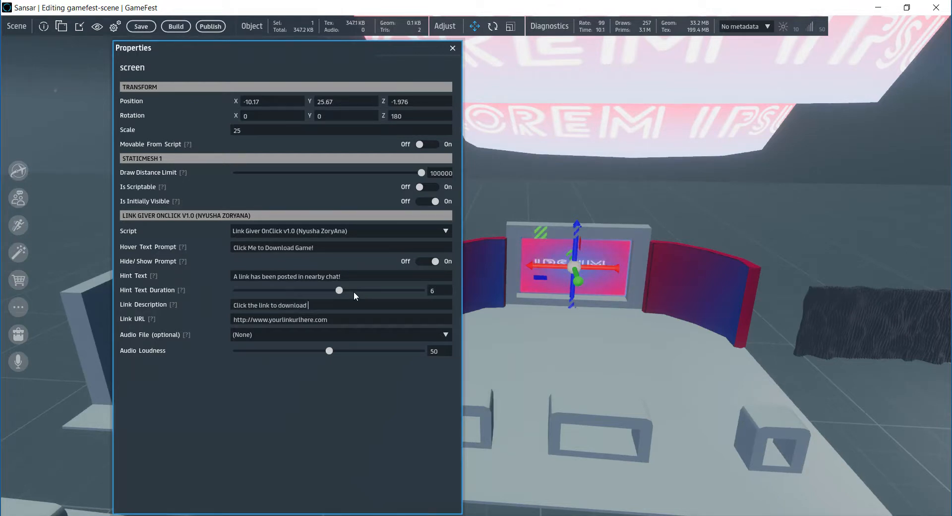
type("the gm")
left_click(383, 317)
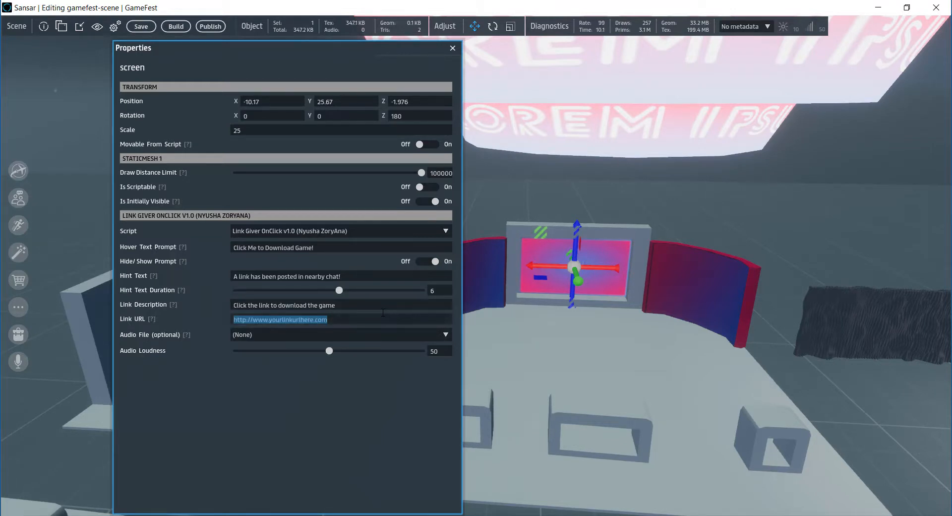
type("http://itch")
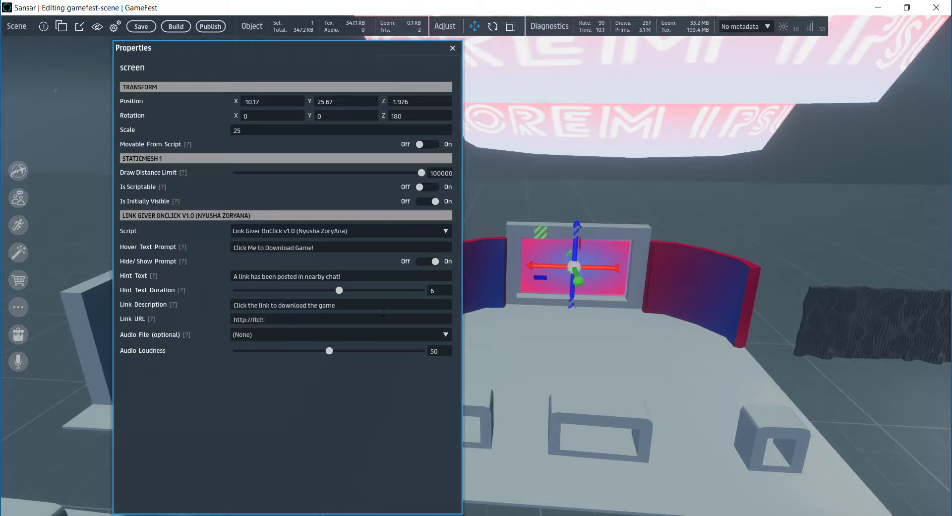
type(".io.")
key("BackSpace")
left_click(267, 322)
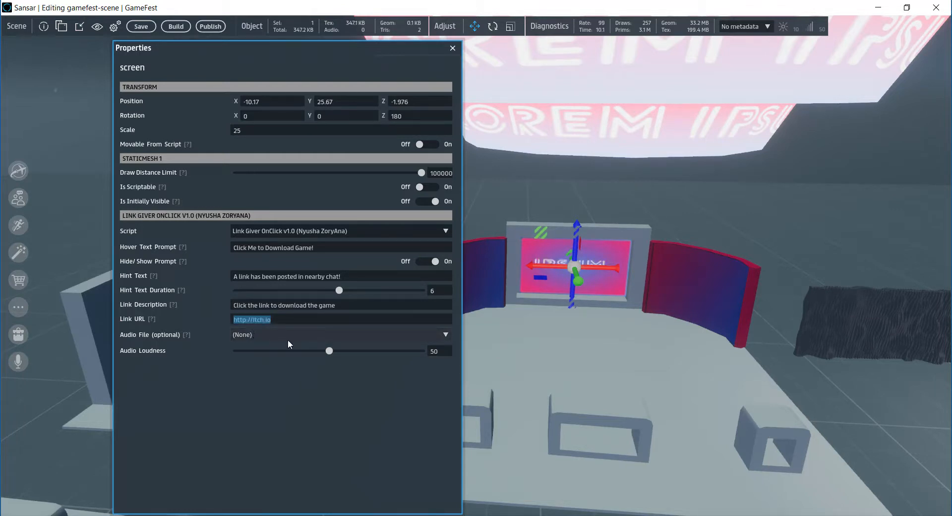
left_click(286, 320)
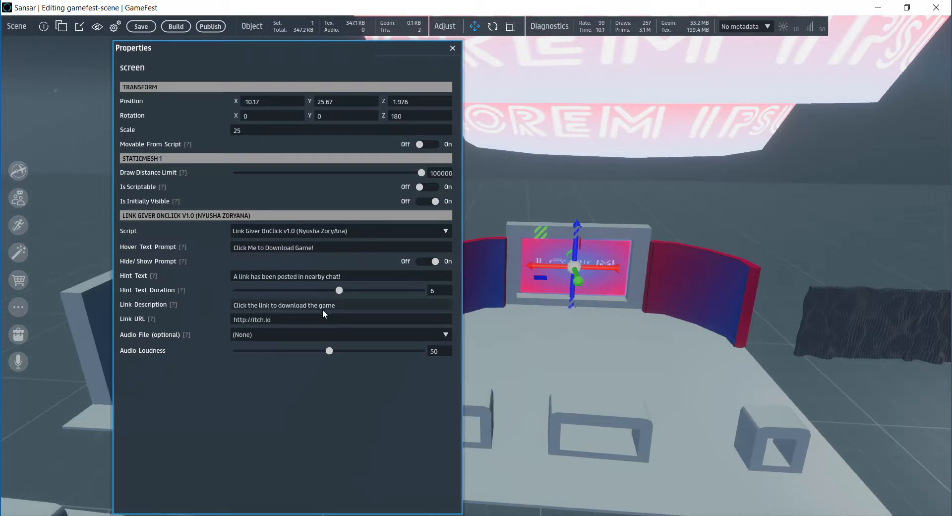
left_click(452, 49)
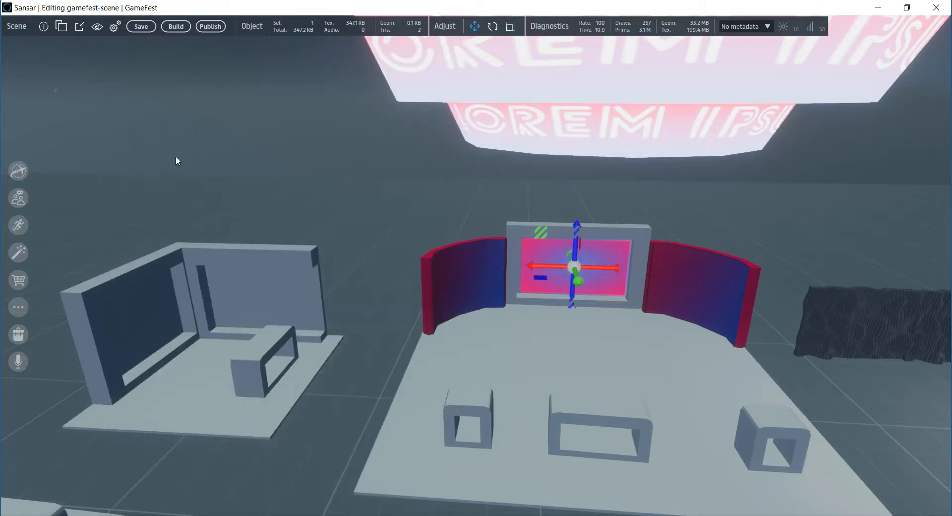
Save and build the scene, then visit the built world
left_click(143, 27)
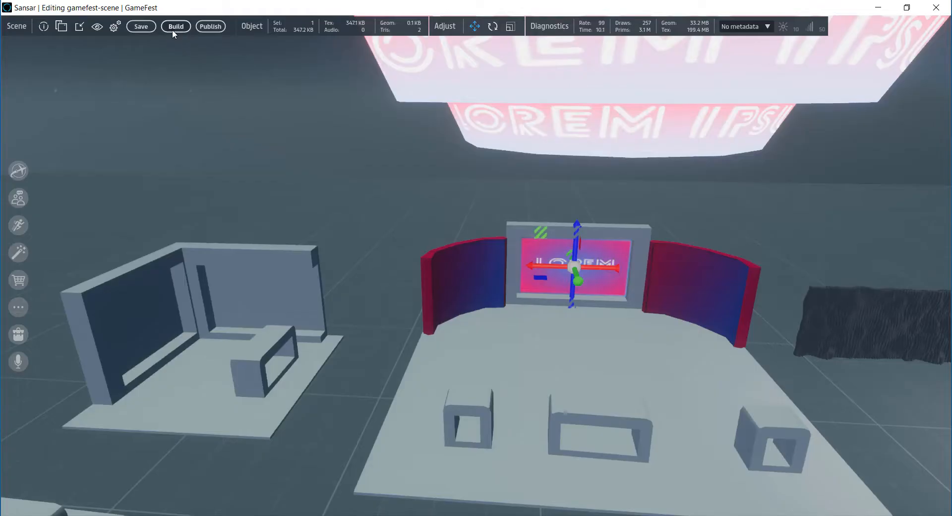
left_click(173, 29)
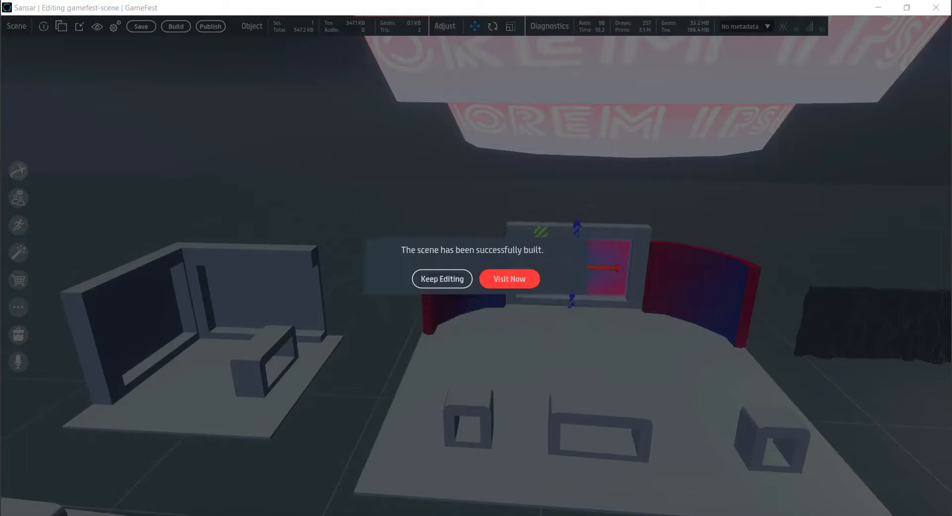
left_click(511, 280)
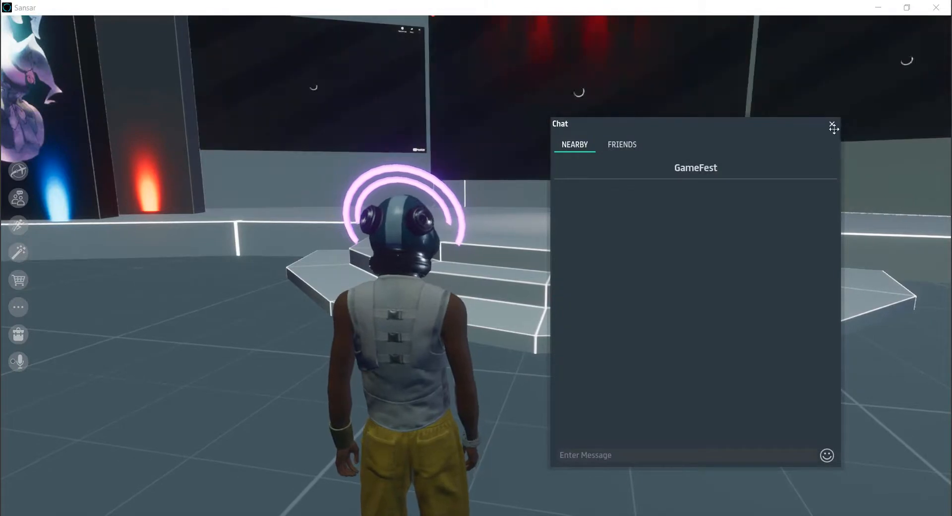
Turn the avatar towards the red and blue booth and move the chat window aside so it does not cover the booth
right_click_drag(499, 279, 496, 442)
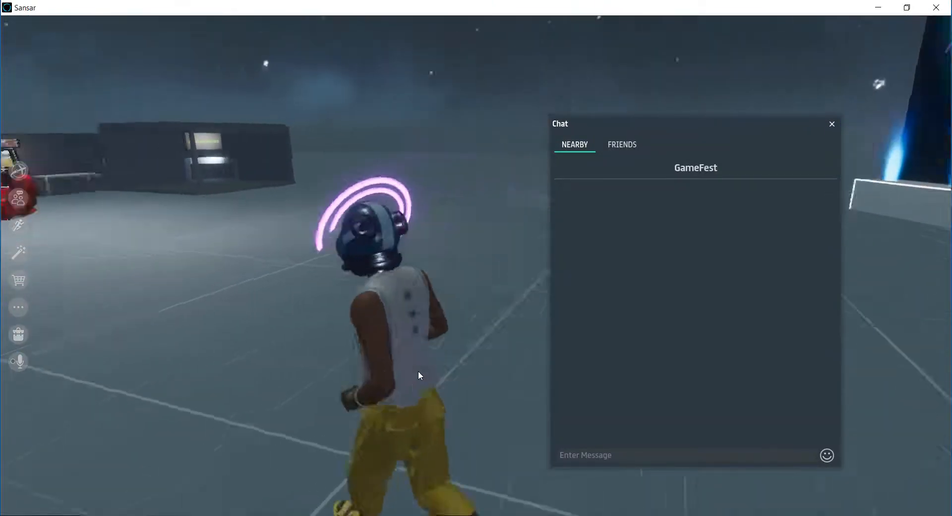
right_click_drag(418, 371, 269, 280)
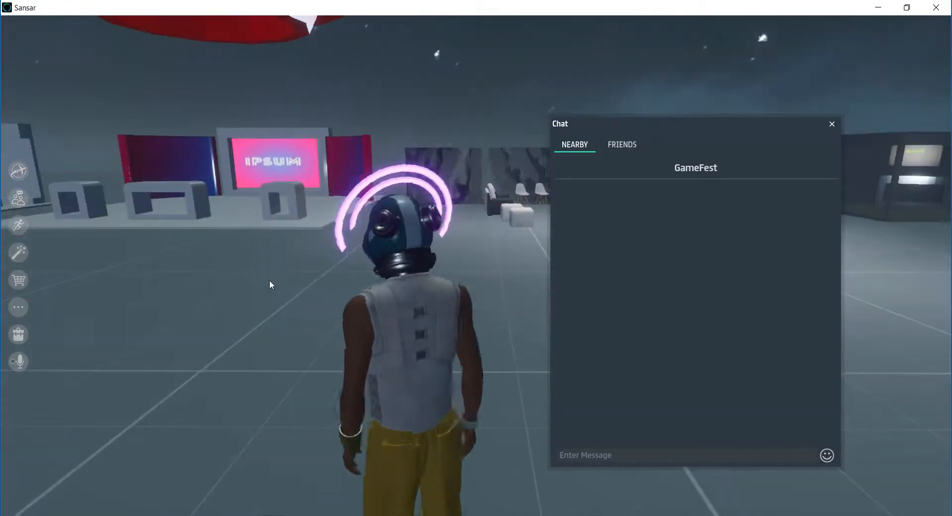
key("w")
key("a")
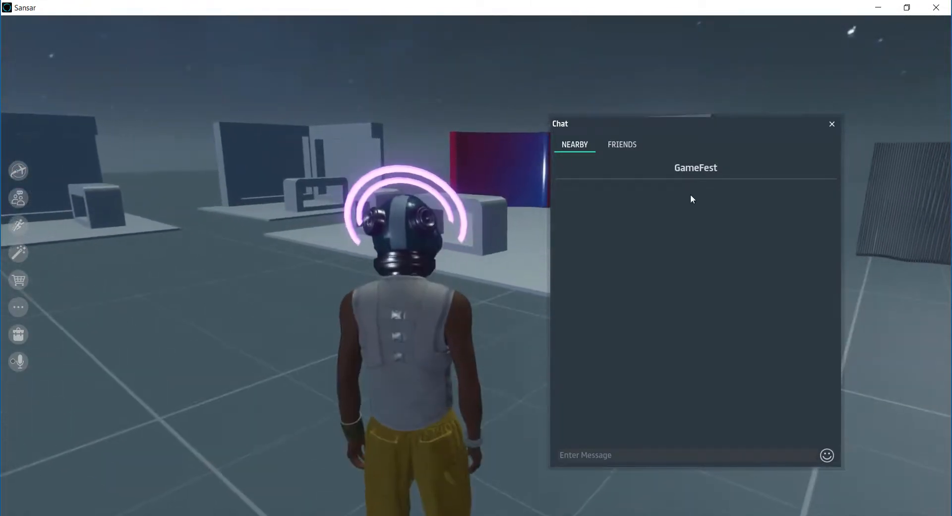
left_click(813, 149)
left_click_drag(653, 123, 736, 197)
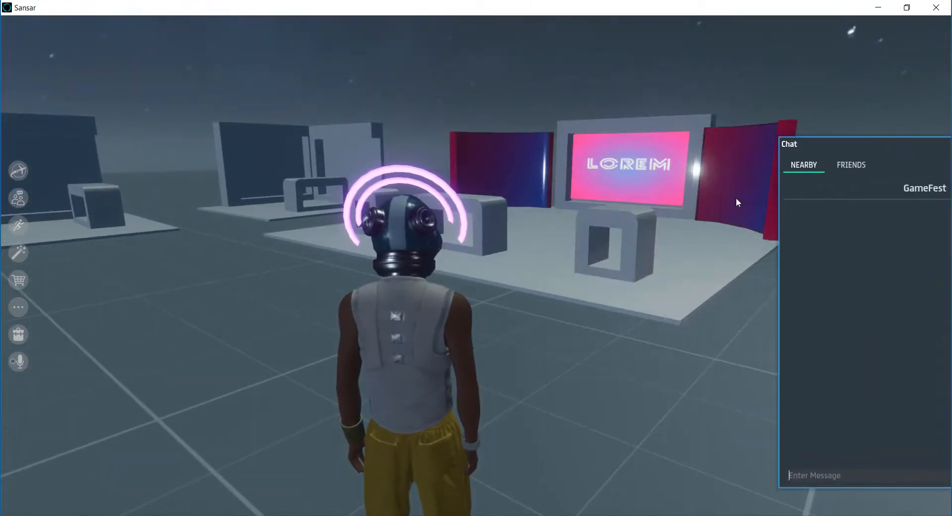
Walk the avatar past the hanging ring sign onto the booth platform, up to the counters facing the animated screen
type("w")
right_click_drag(532, 341, 543, 316)
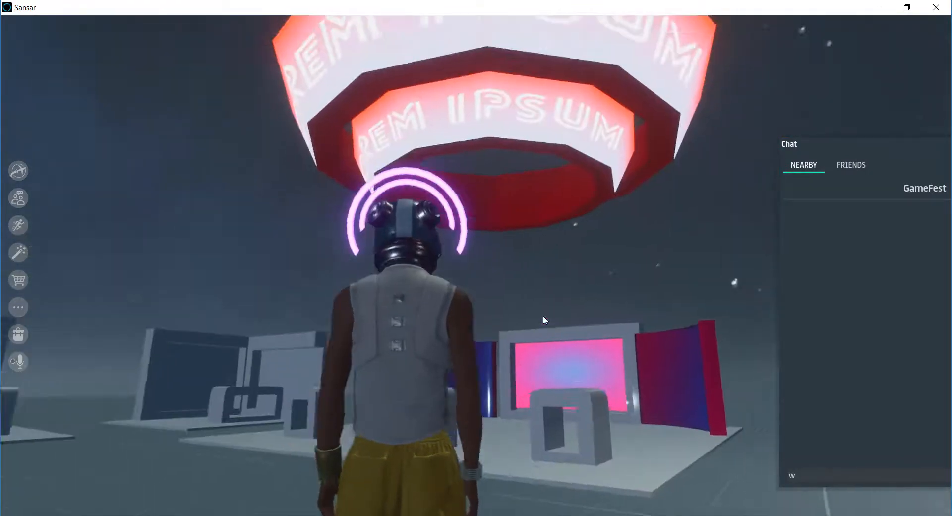
key("a")
key("w")
key("d")
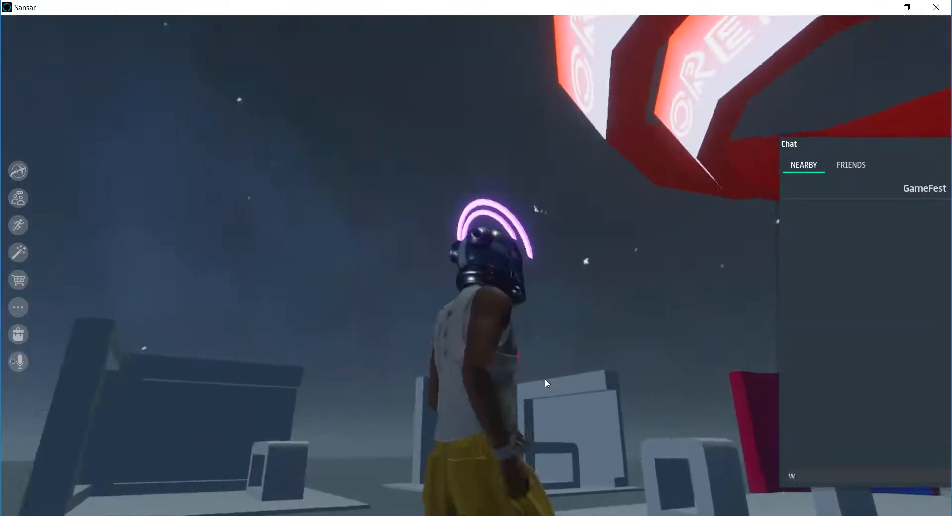
right_click_drag(546, 379, 709, 393)
right_click_drag(683, 369, 470, 464)
key("w")
key("a")
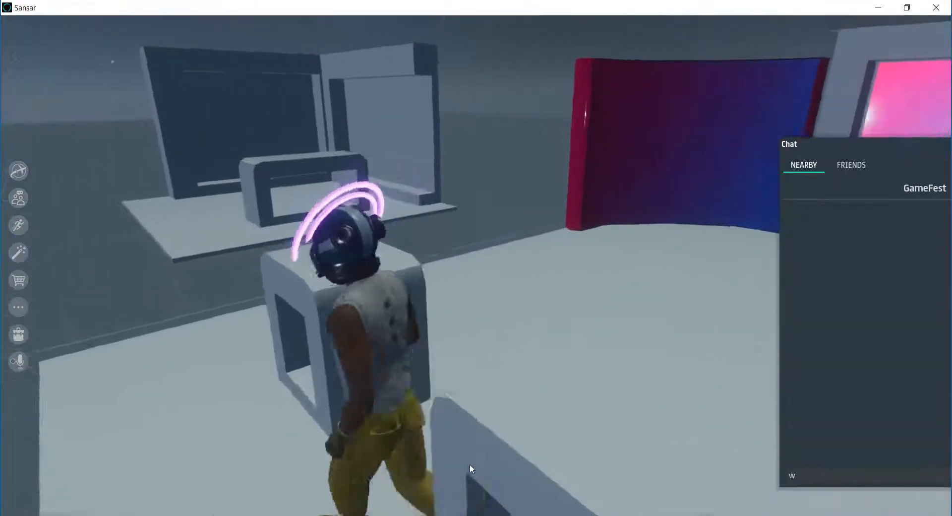
key("w")
key("a")
key("s")
key("d")
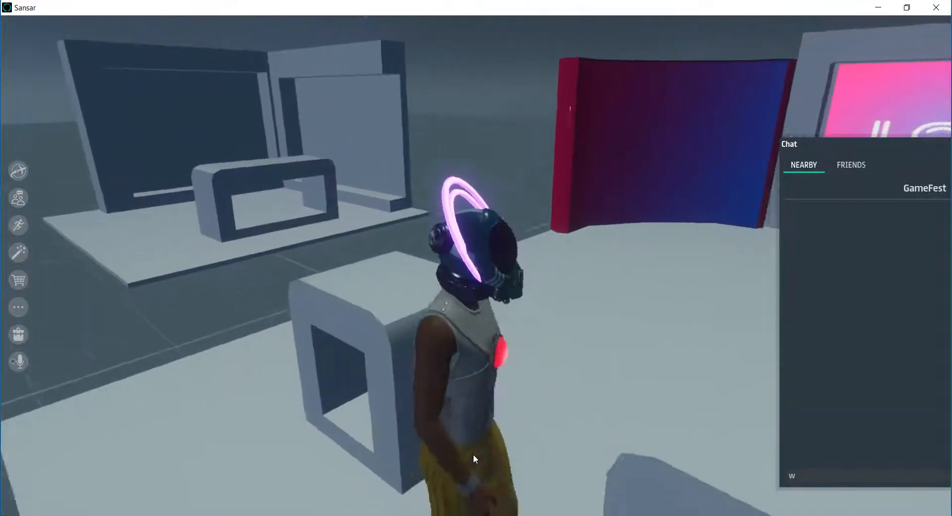
key("s")
key("d")
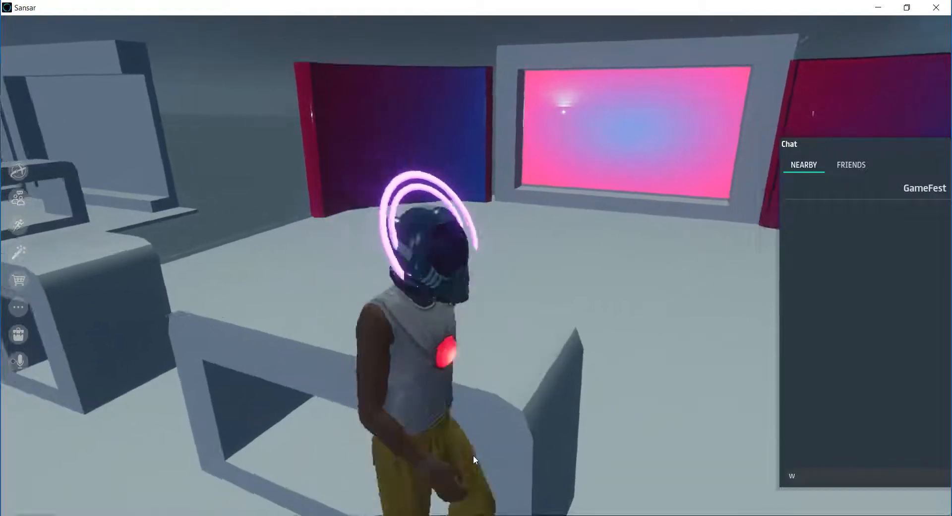
key("d")
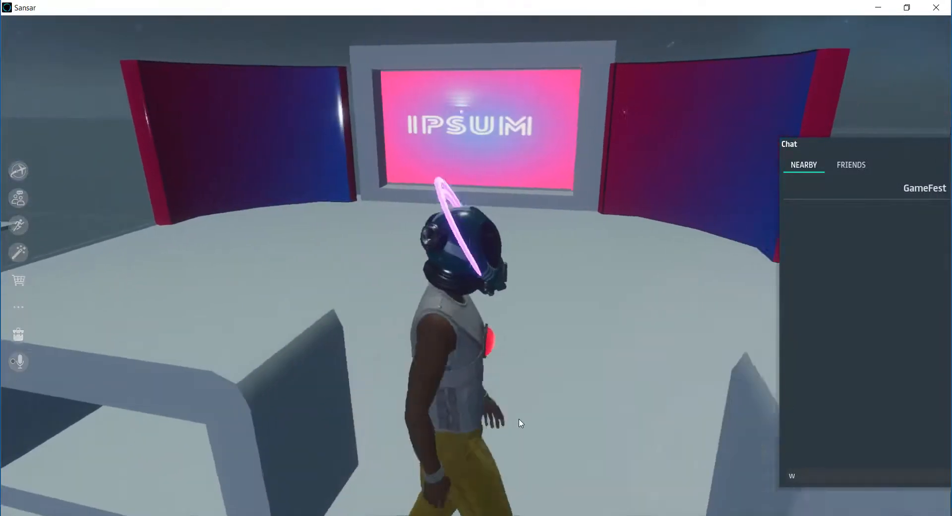
Examine the booth's animated screen, curved walls and counters while walking the avatar around the platform
right_click_drag(490, 402, 615, 392)
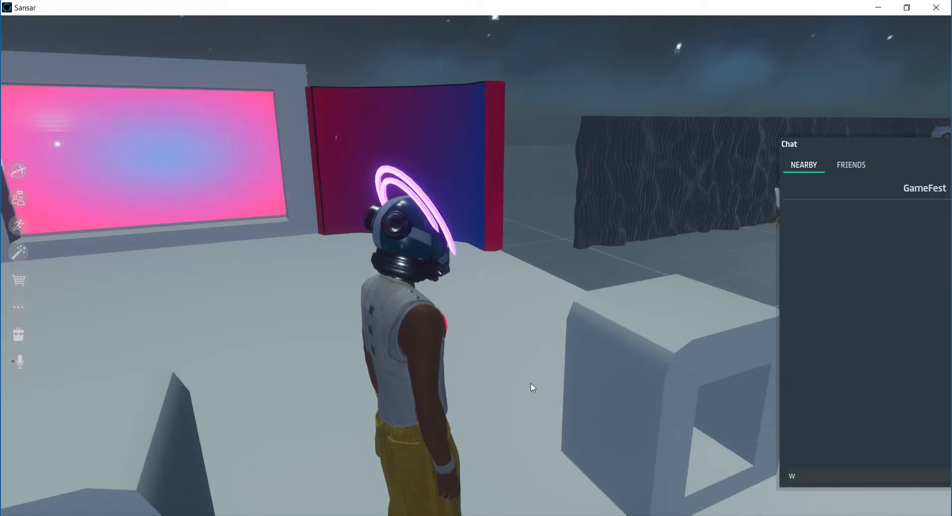
right_click_drag(478, 385, 400, 387)
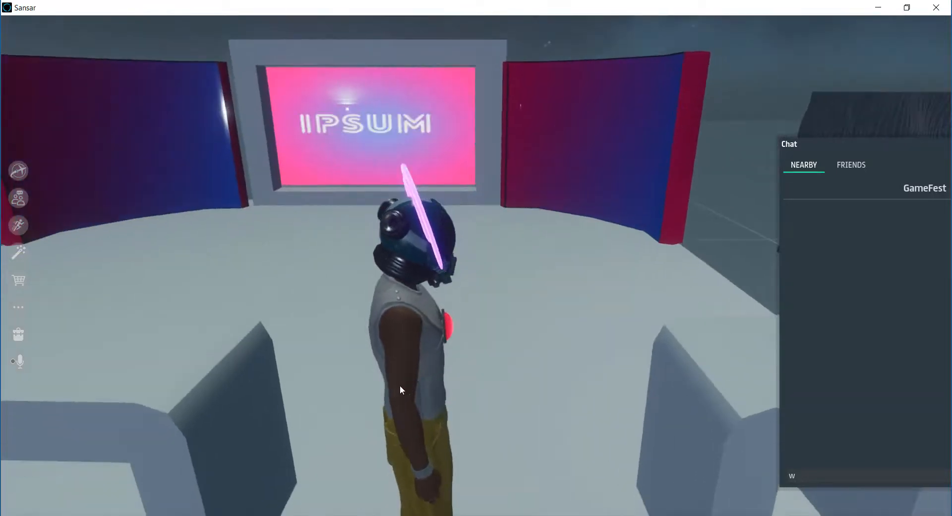
key("w")
mouse_move(501, 384)
right_mouse_down()
mouse_move(706, 397)
mouse_move(508, 332)
mouse_move(499, 397)
mouse_move(493, 380)
right_mouse_up()
key("w")
key("d")
key("s")
key("a")
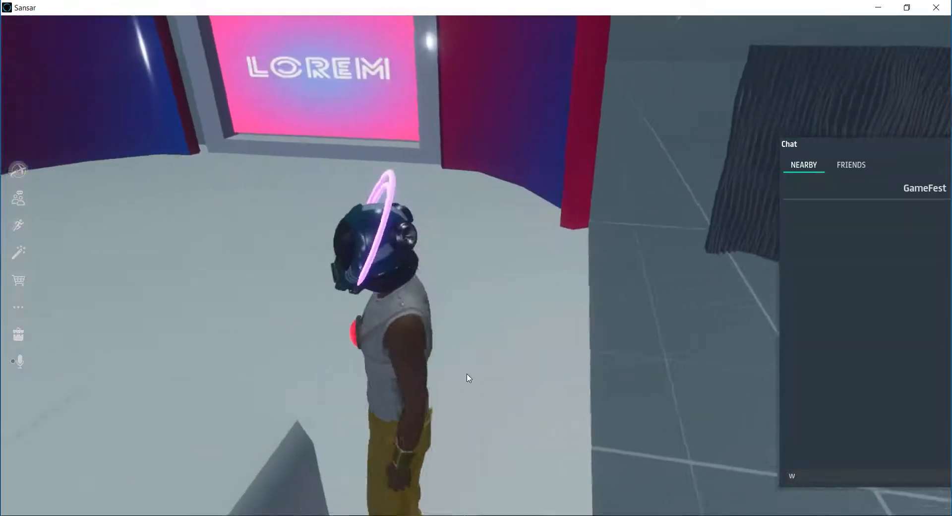
key("s")
key("a")
key("d")
key("a")
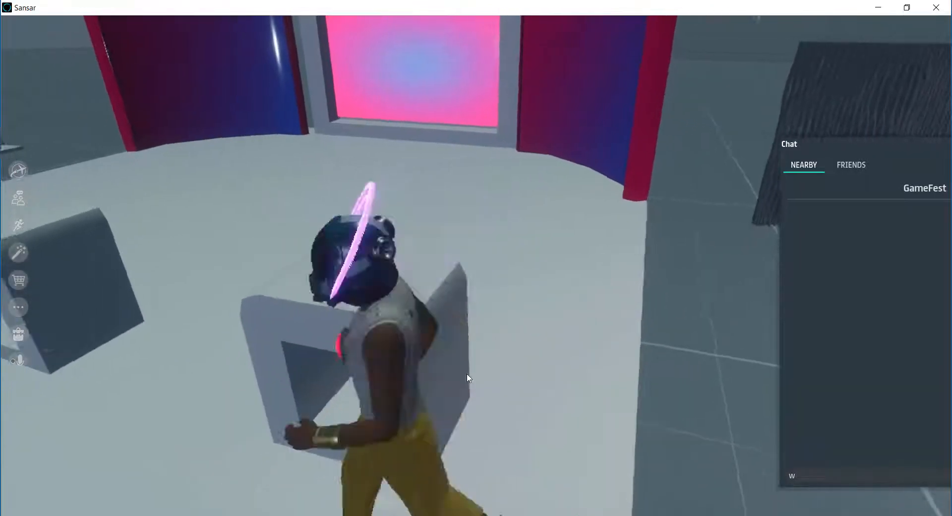
key("w")
key("s")
key("w")
Bring the avatar up to the booth screen and activate it to test the download link
right_click_drag(466, 374, 502, 304)
key("w")
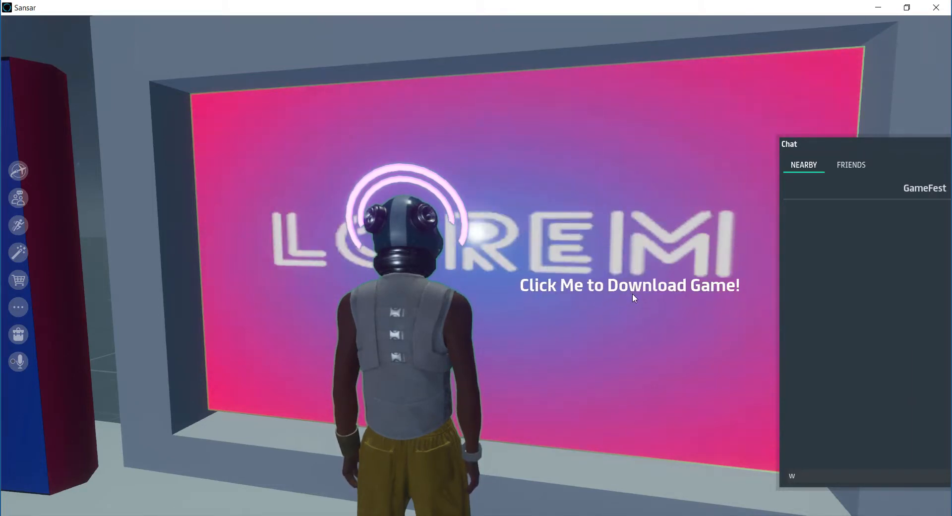
left_click(618, 258)
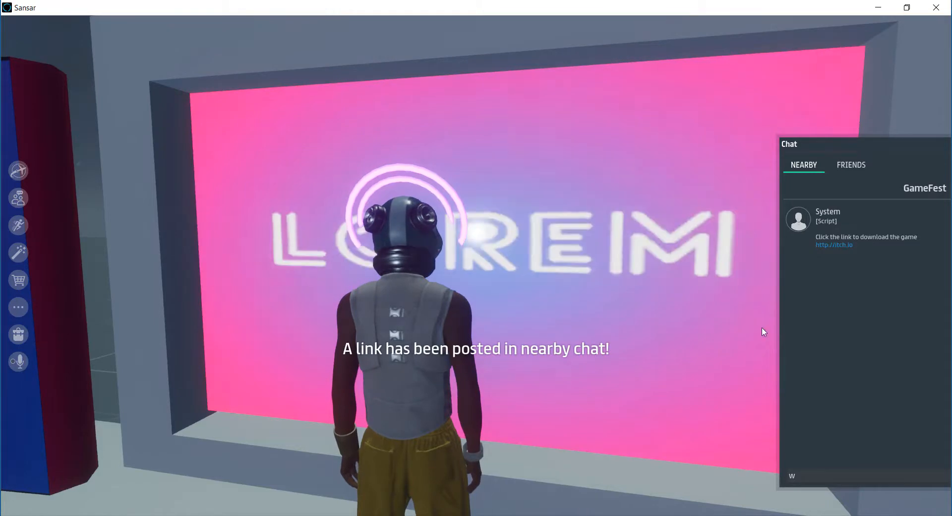